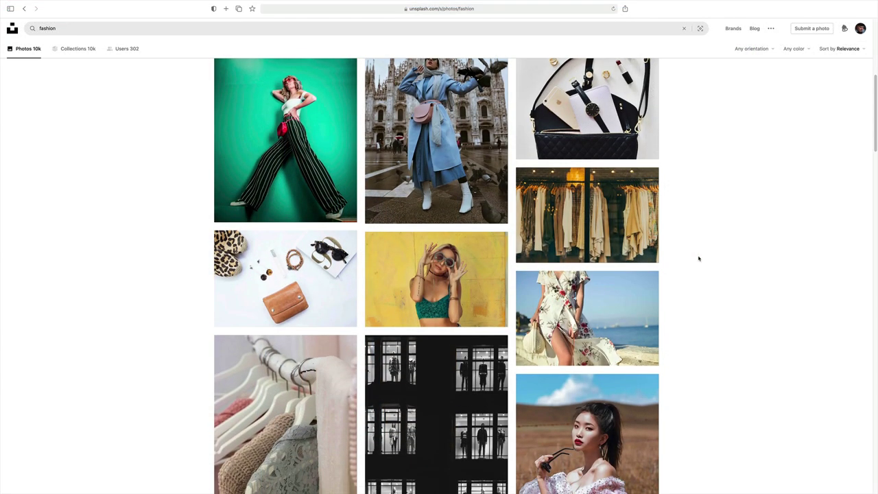
Step: Scroll the Unsplash fashion results and open the pink-coat arched-corridor photo
scroll(698, 258, "down", 3)
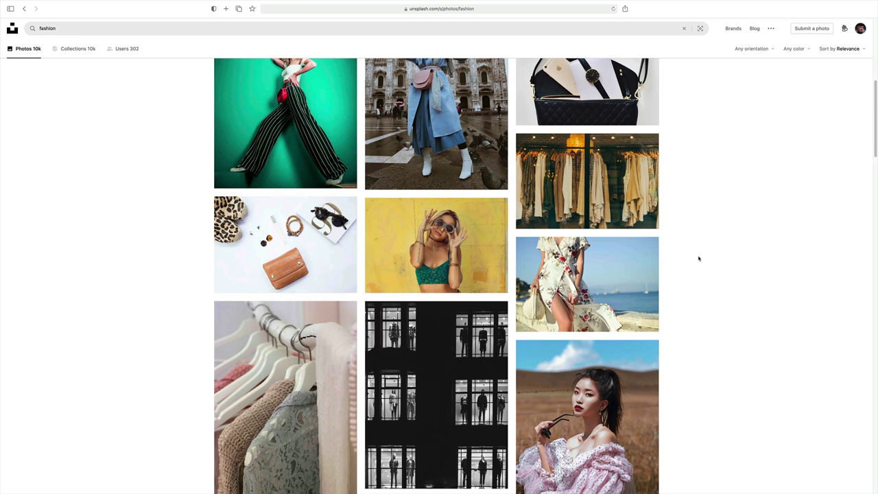
scroll(699, 258, "down", 10)
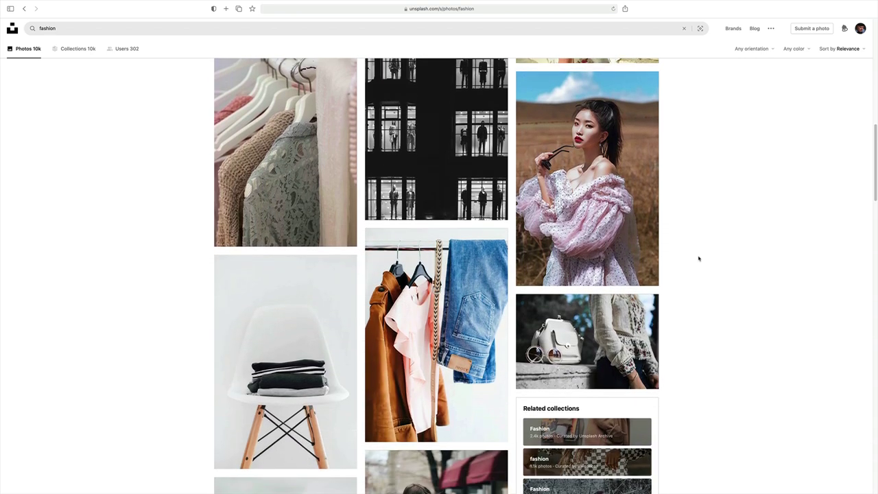
scroll(699, 258, "down", 12)
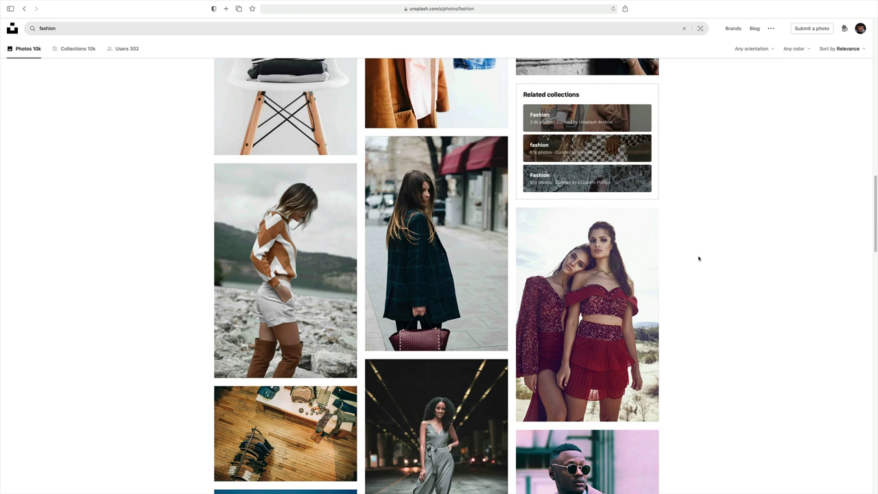
scroll(698, 258, "down", 12)
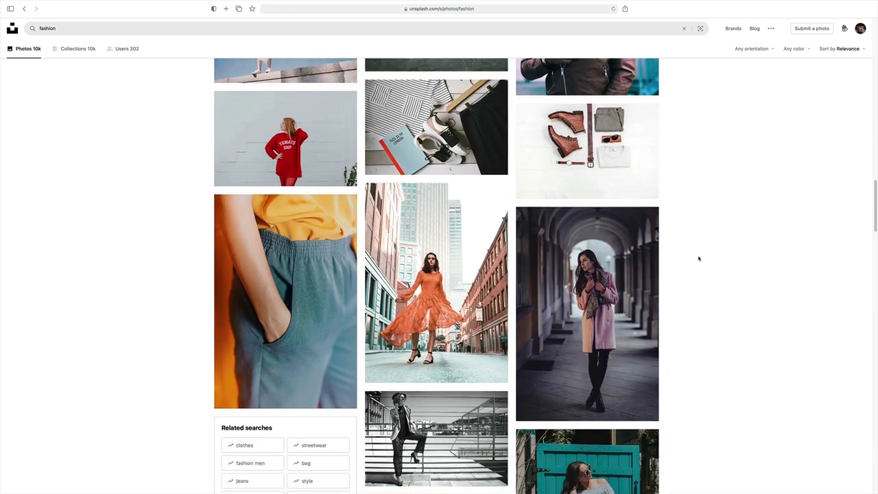
scroll(698, 258, "down", 2)
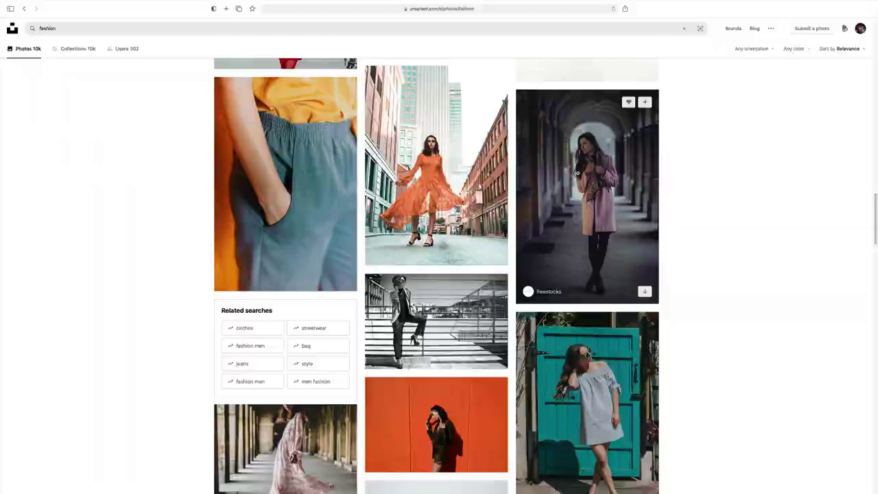
left_click(579, 174)
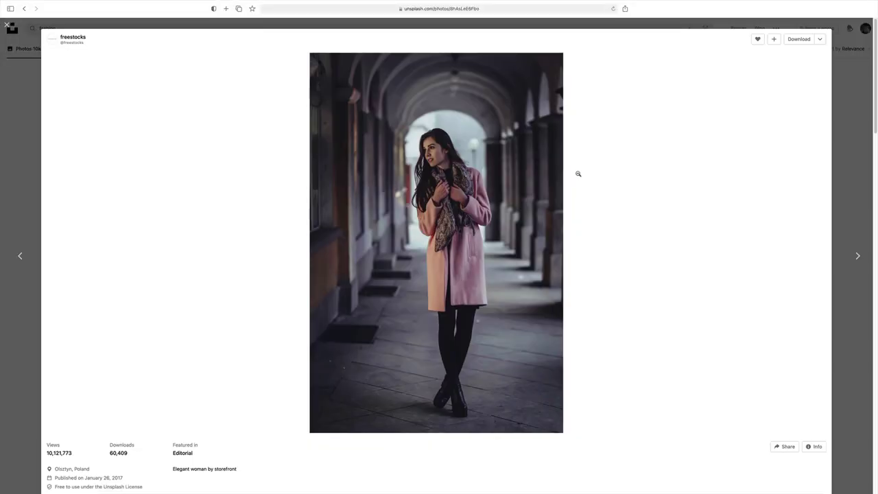
scroll(579, 173, "down", 10)
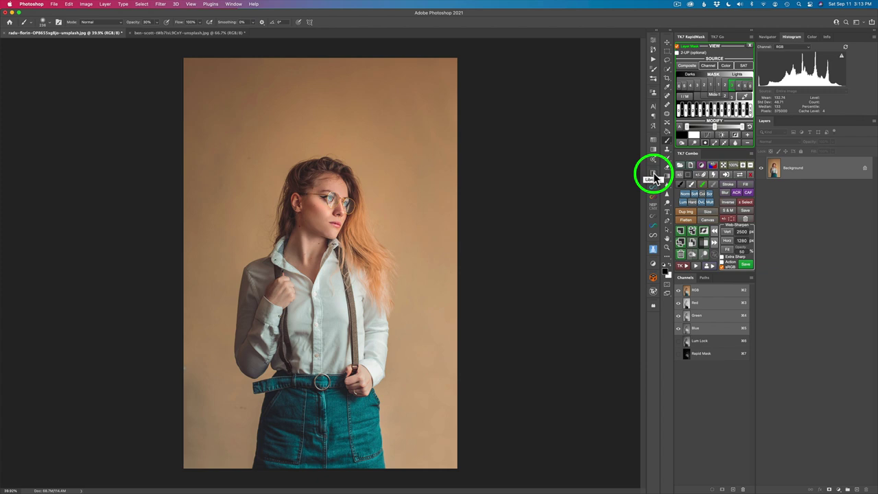
Step: Open the Libraries panel, return to the library list, and select the Gradients library
left_click(654, 178)
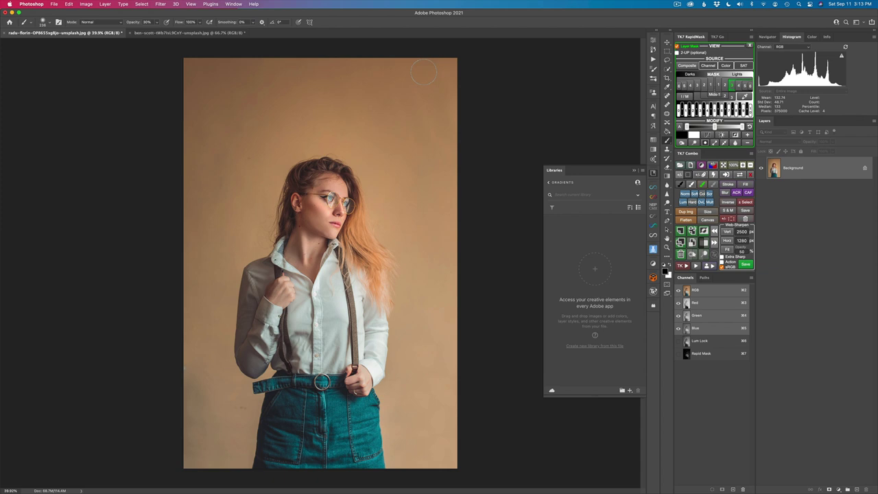
left_click(235, 4)
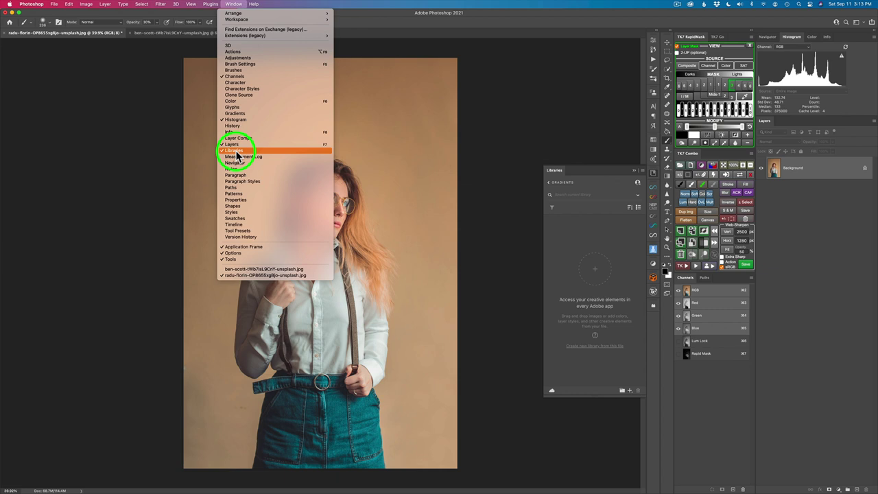
left_click(402, 23)
left_click(578, 198)
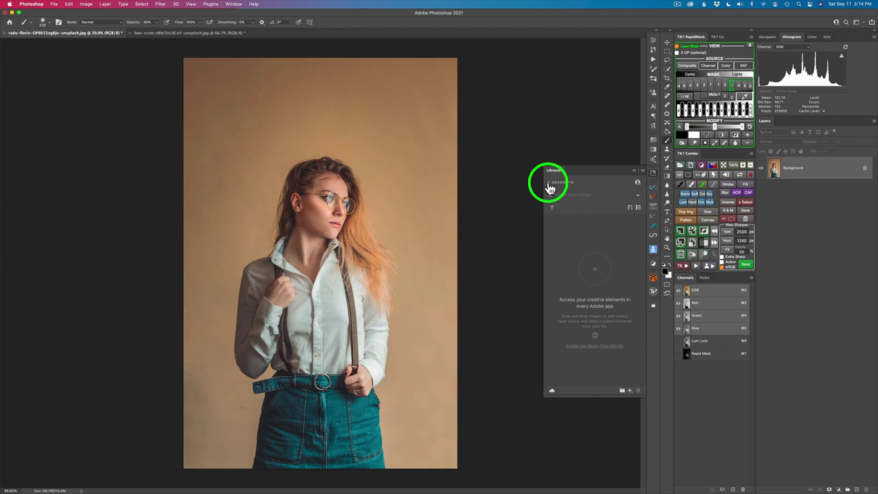
left_click(552, 182)
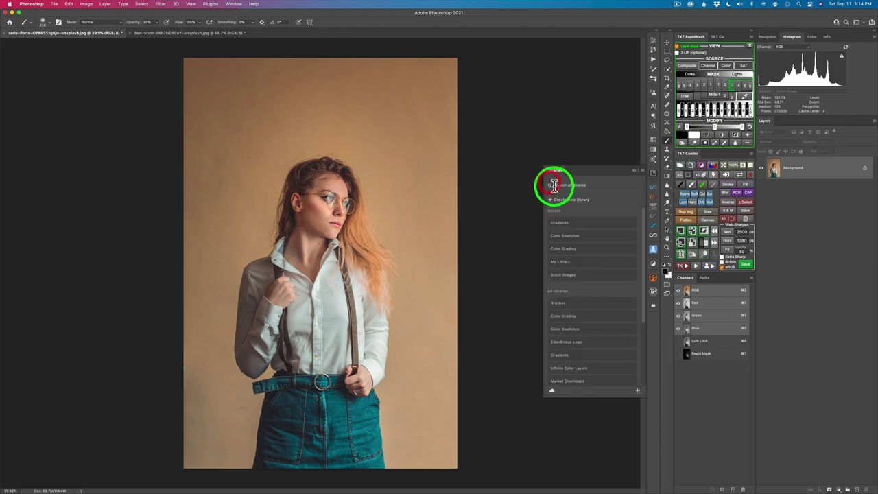
left_click(568, 362)
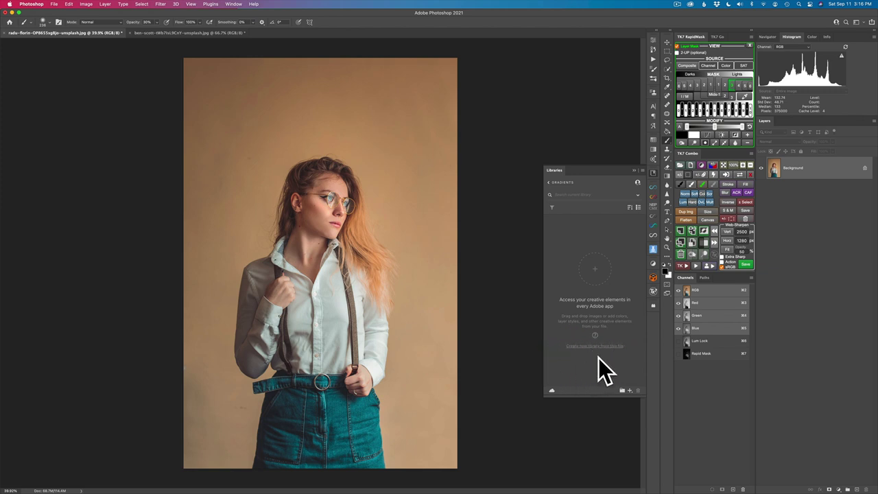
left_click(593, 359)
Step: Bring the freckled straw-hat portrait to the front and show the library's add menu
left_click(157, 33)
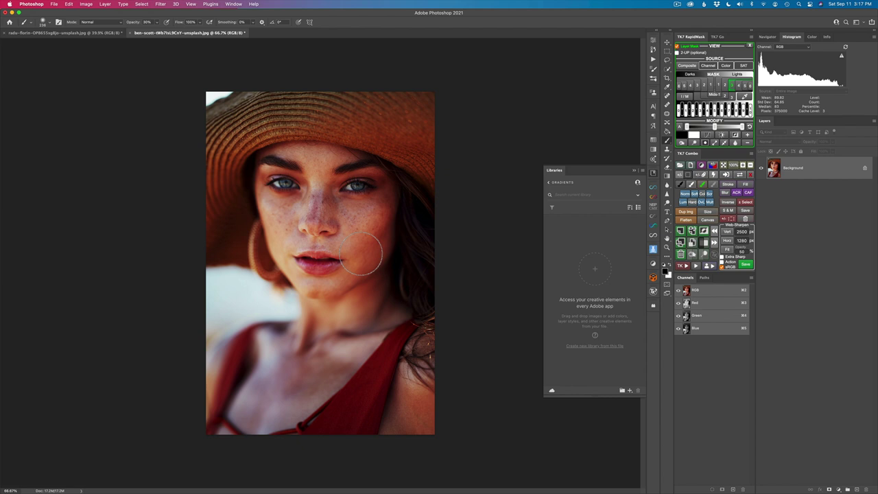
left_click(85, 33)
left_click(172, 34)
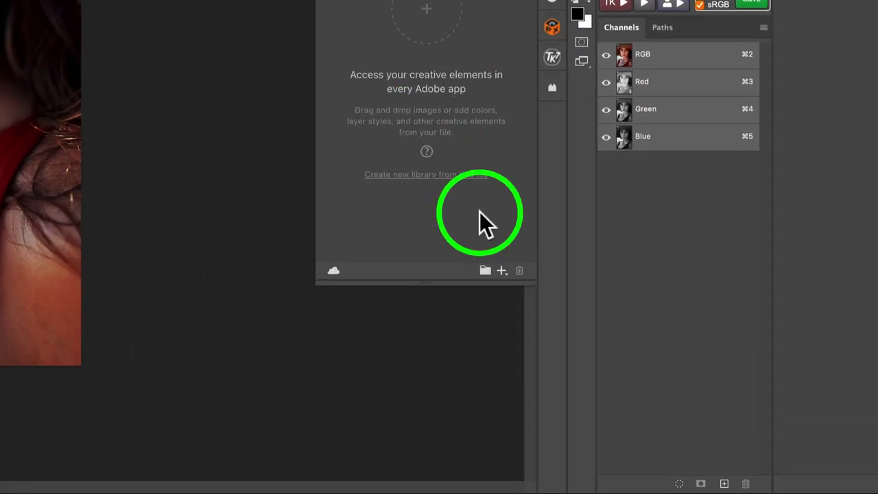
left_click(503, 271)
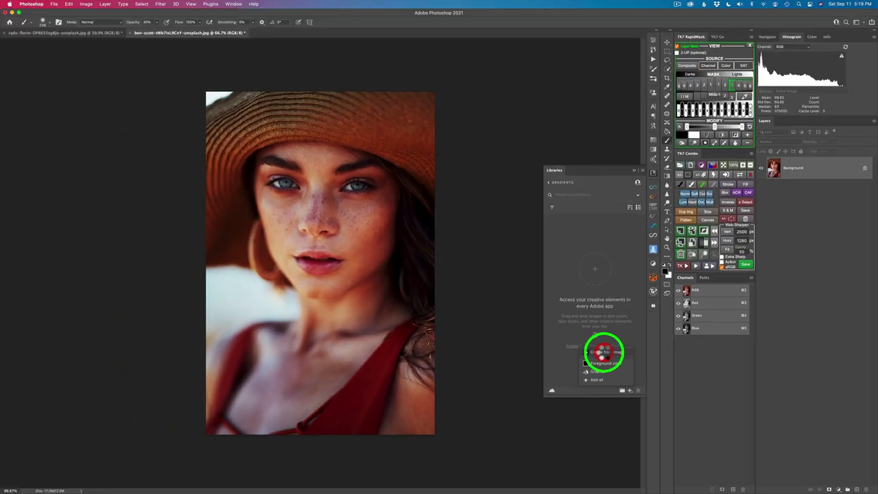
Step: Start Create from image on the hat portrait and preview its Patterns and Shapes results
left_click(446, 187)
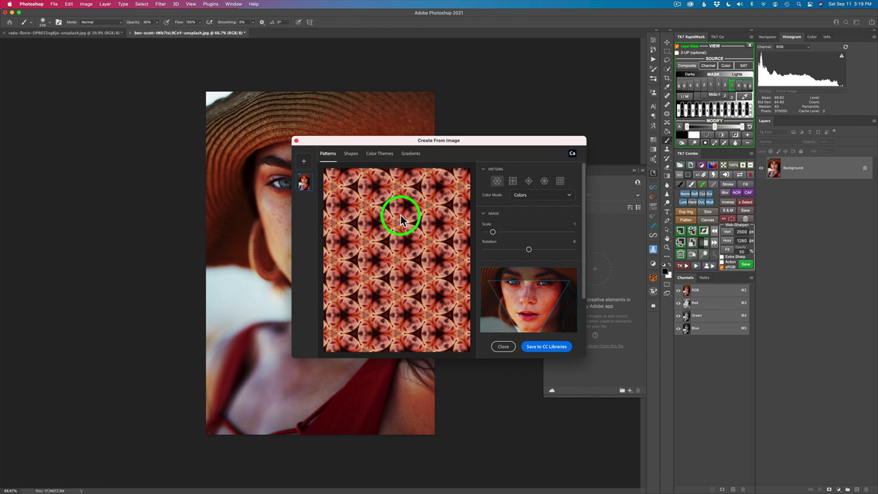
left_click(513, 181)
left_click(528, 182)
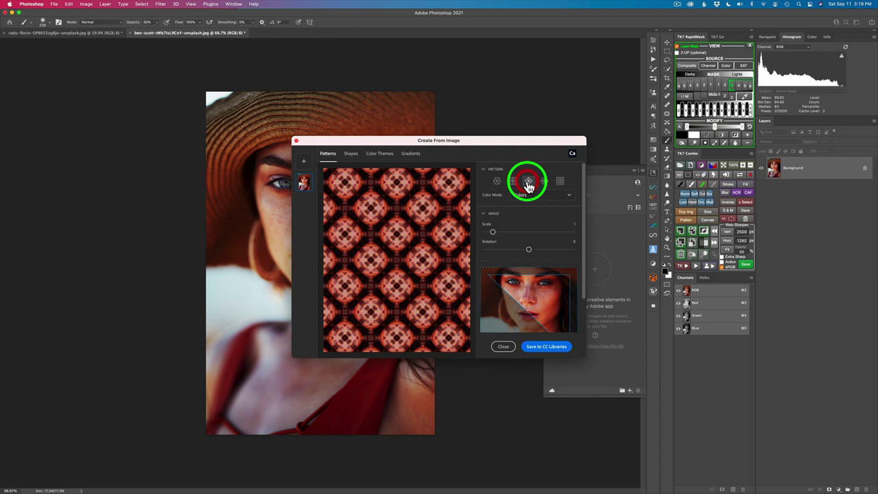
left_click(498, 183)
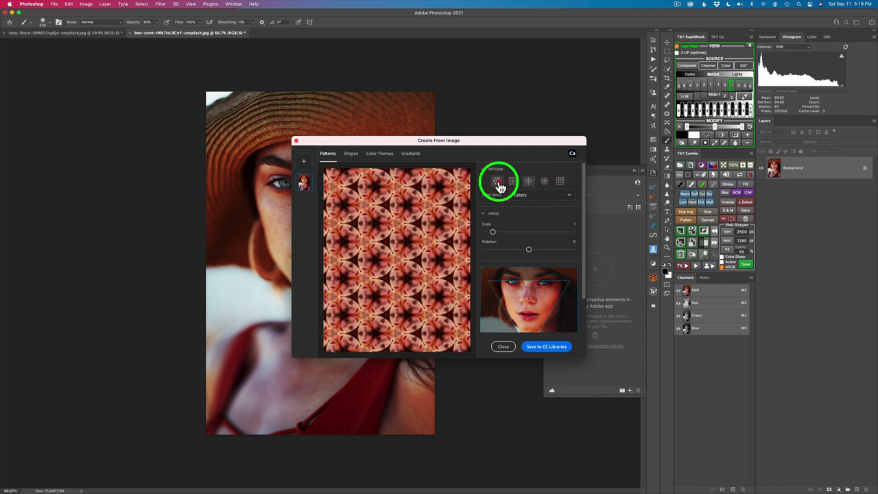
left_click(352, 157)
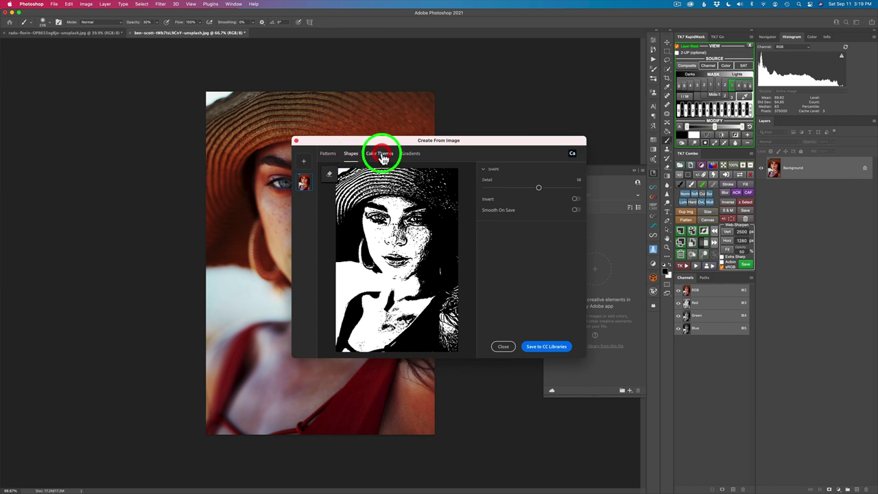
Step: Extract a Color Theme from the portrait with Color Mood set to Muted
left_click(383, 156)
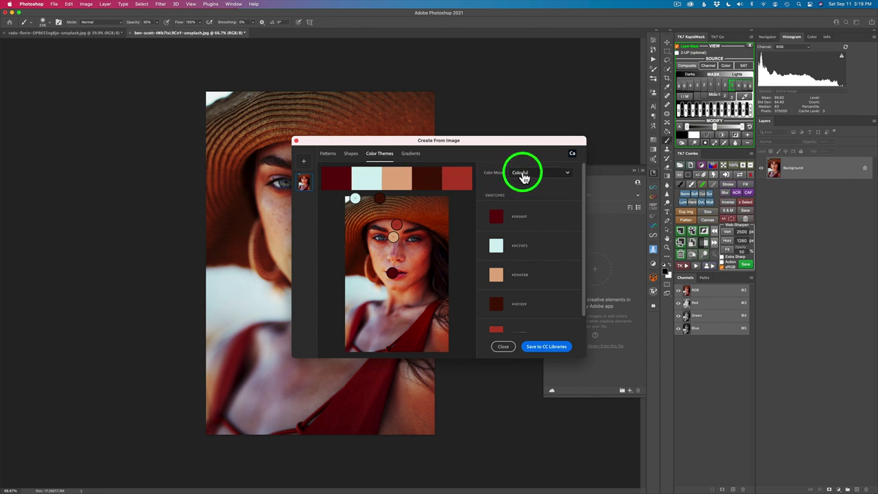
left_click(568, 175)
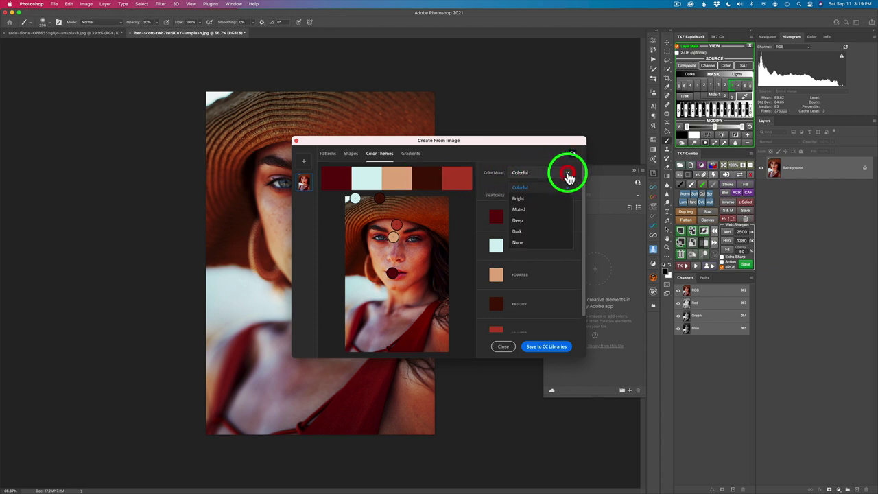
left_click(536, 198)
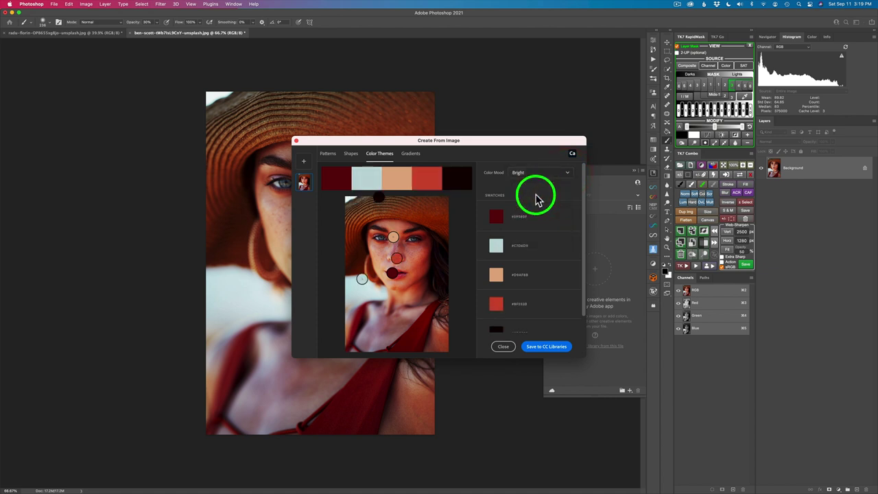
left_click(542, 172)
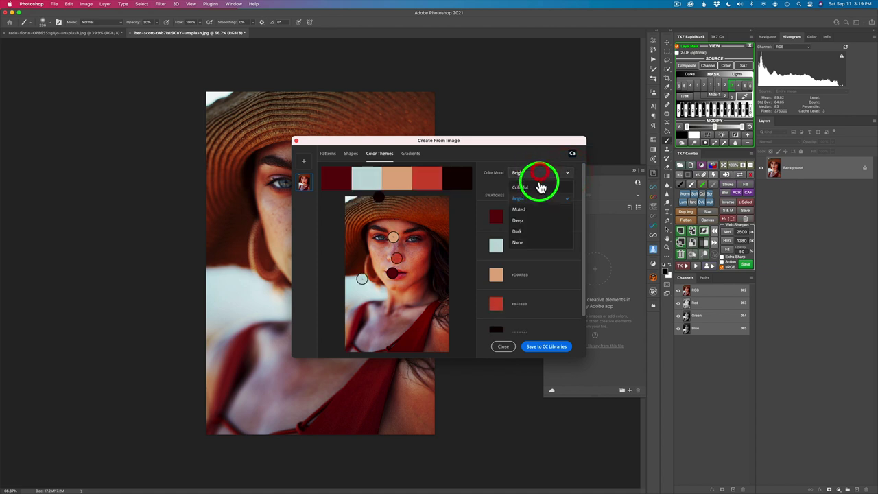
left_click(534, 215)
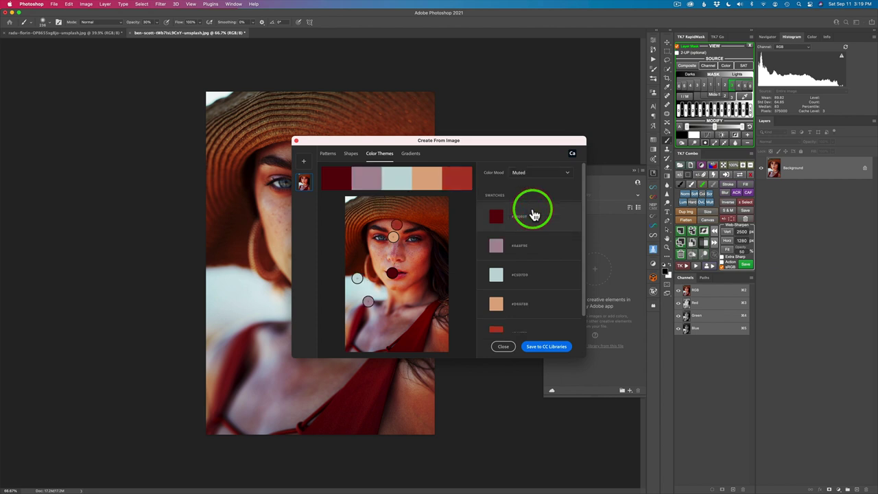
Step: Capture a Gradient from the portrait, then move the window up-left and enlarge it
left_click(412, 155)
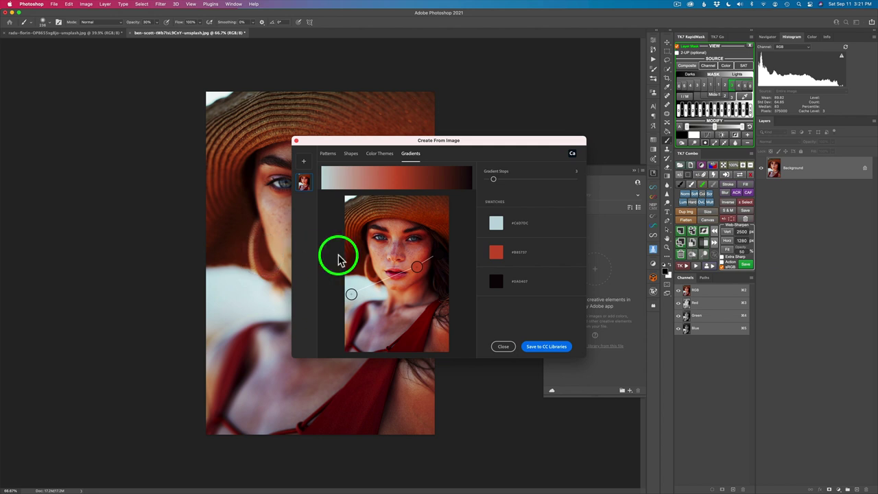
left_click(306, 166)
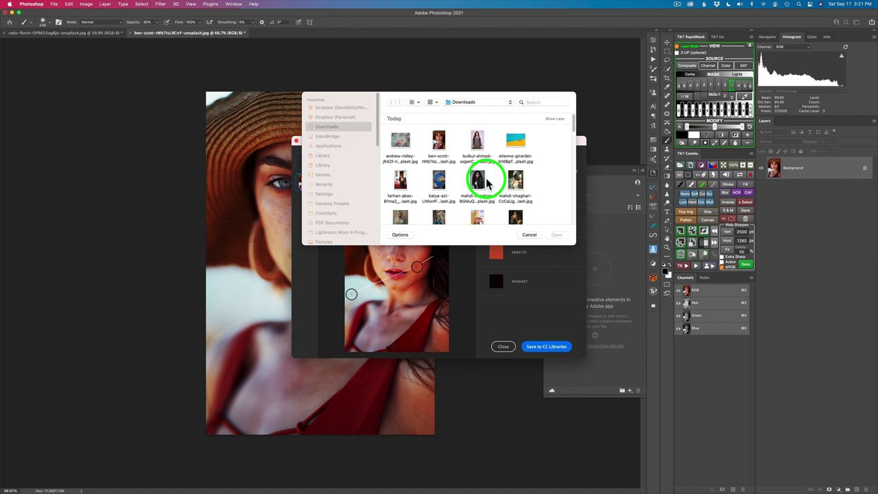
left_click(530, 235)
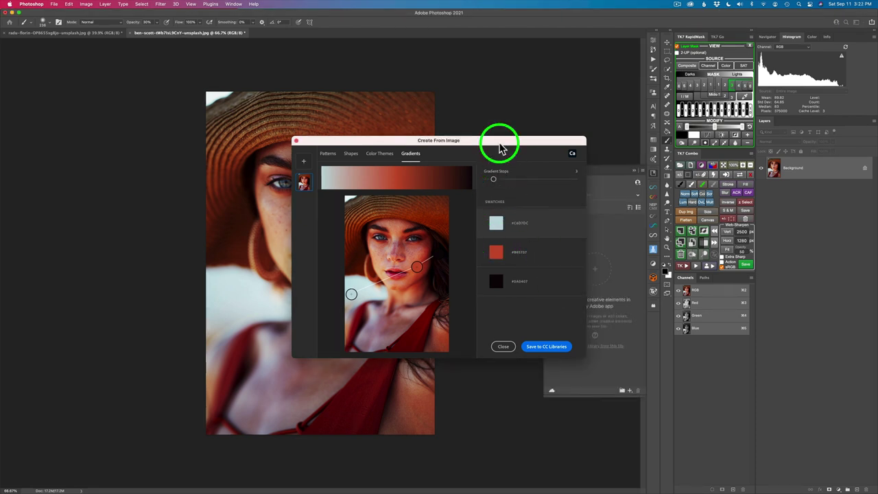
left_click_drag(480, 141, 417, 88)
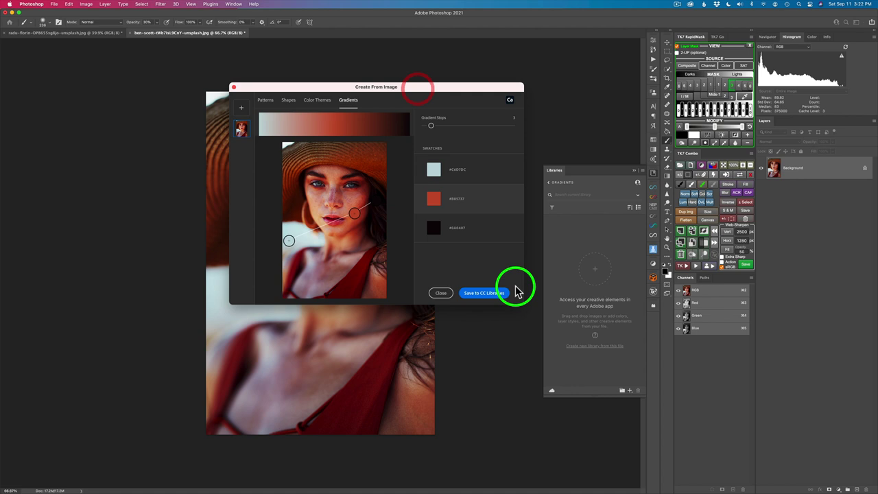
left_click_drag(522, 300, 680, 437)
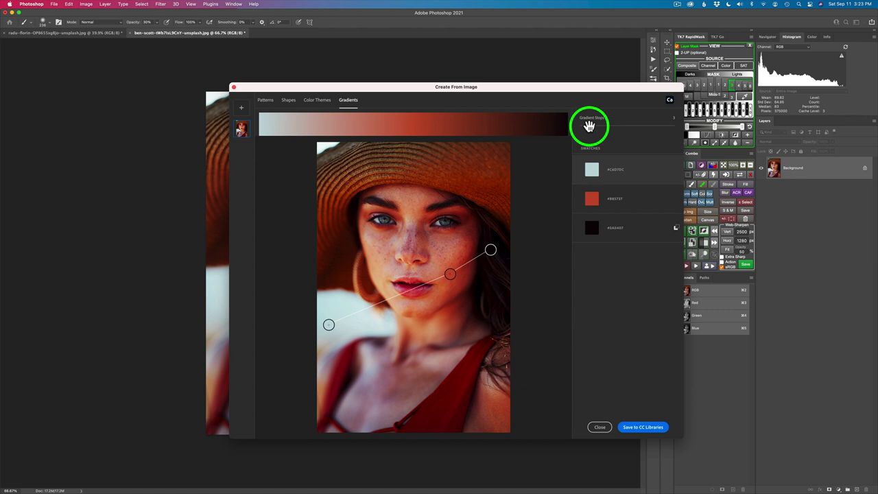
left_click_drag(589, 125, 660, 127)
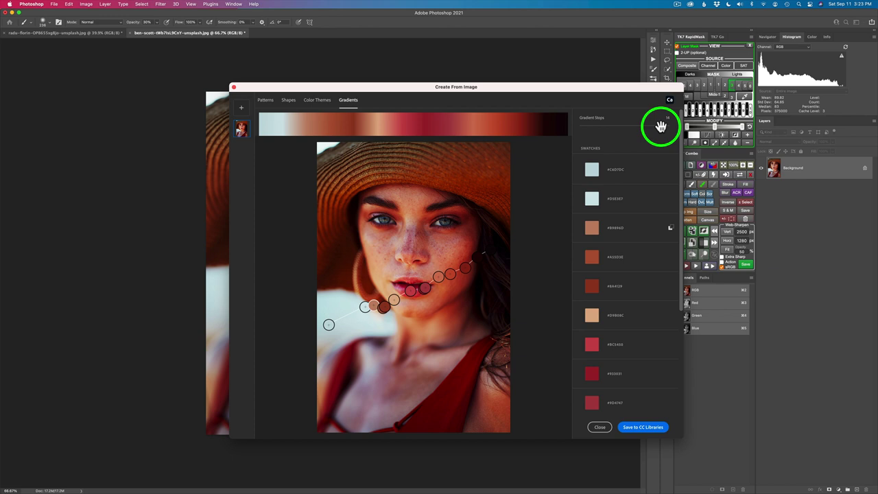
left_click_drag(660, 126, 590, 127)
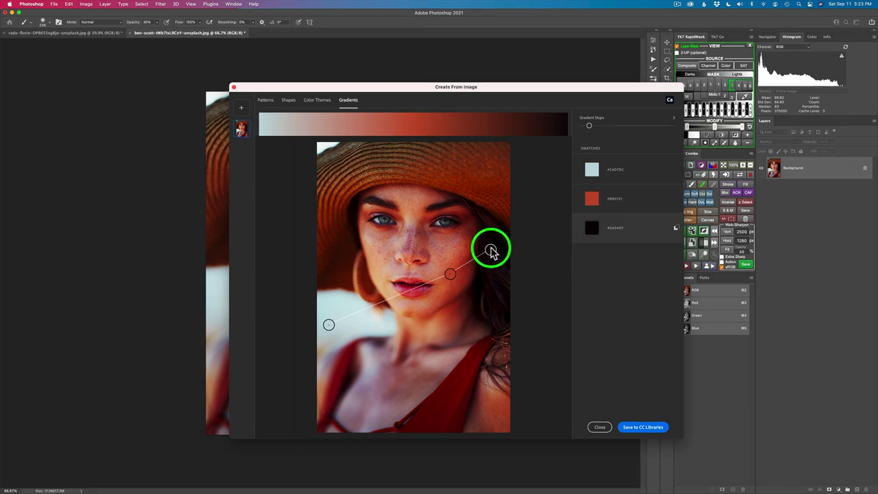
Step: Resample the gradient from shoulder and skin tones: #B58871, #B85737, #2C0303
left_click_drag(491, 249, 487, 338)
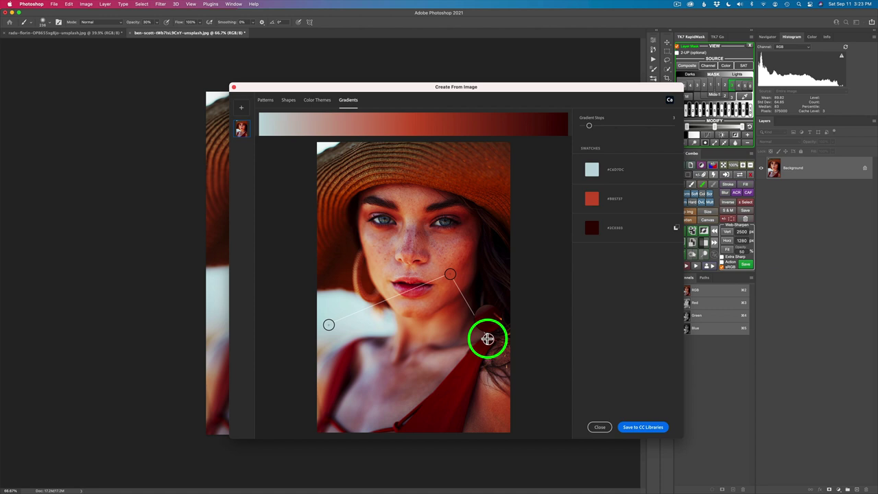
left_click_drag(487, 338, 487, 339)
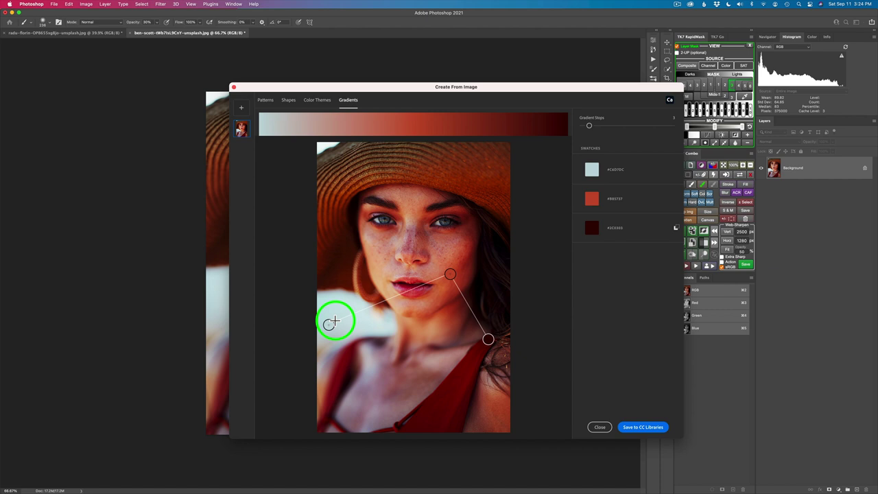
left_click_drag(329, 325, 324, 383)
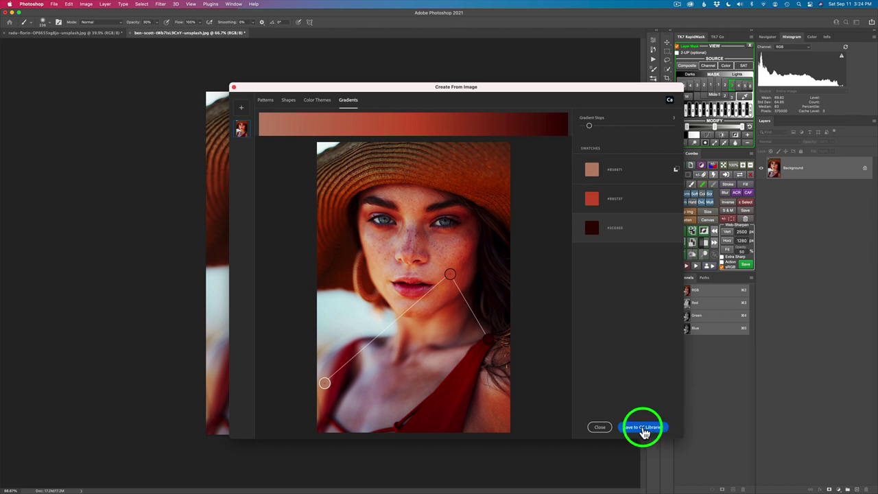
Step: Save the captured gradient to CC Libraries, close the capture window, and view it in Libraries
left_click(644, 430)
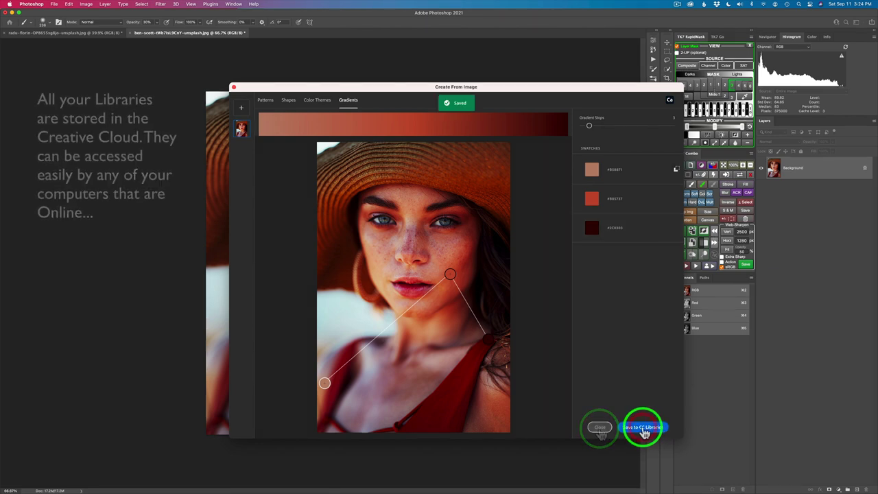
left_click(599, 427)
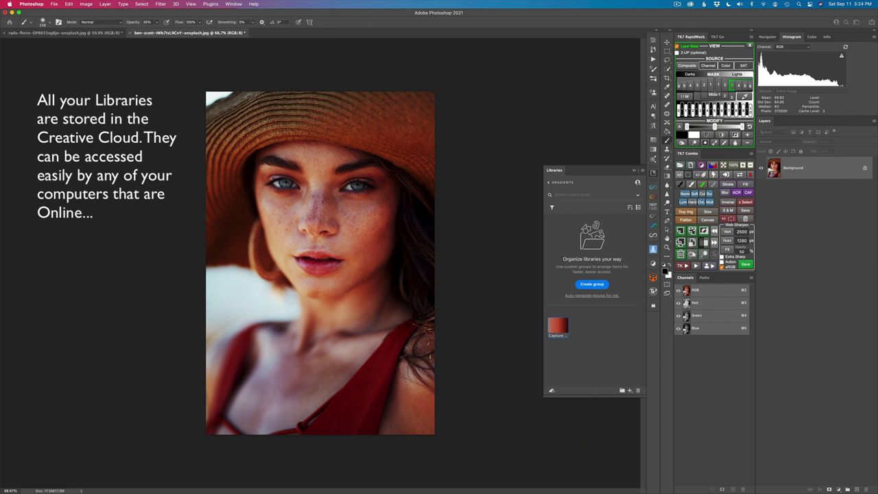
left_click(654, 151)
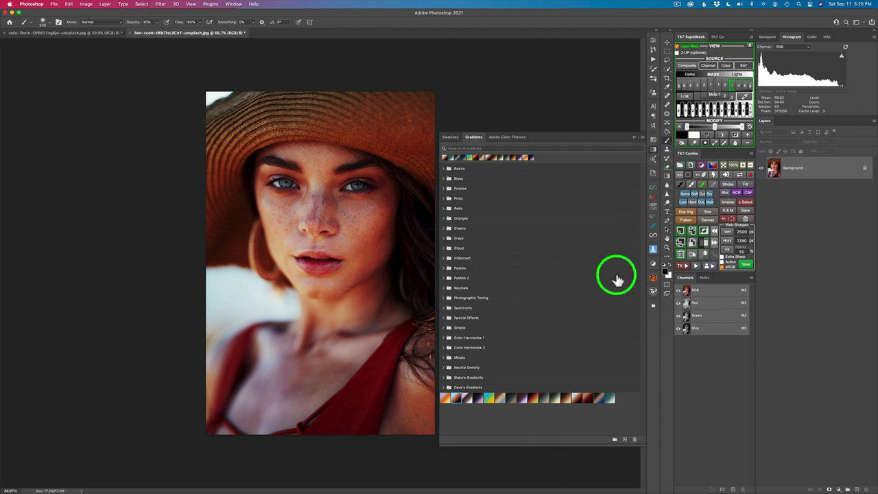
left_click(654, 151)
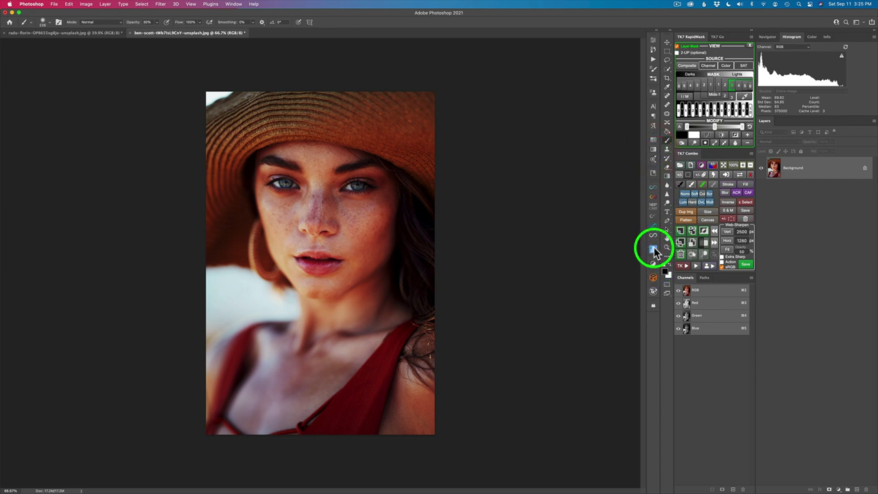
left_click(653, 172)
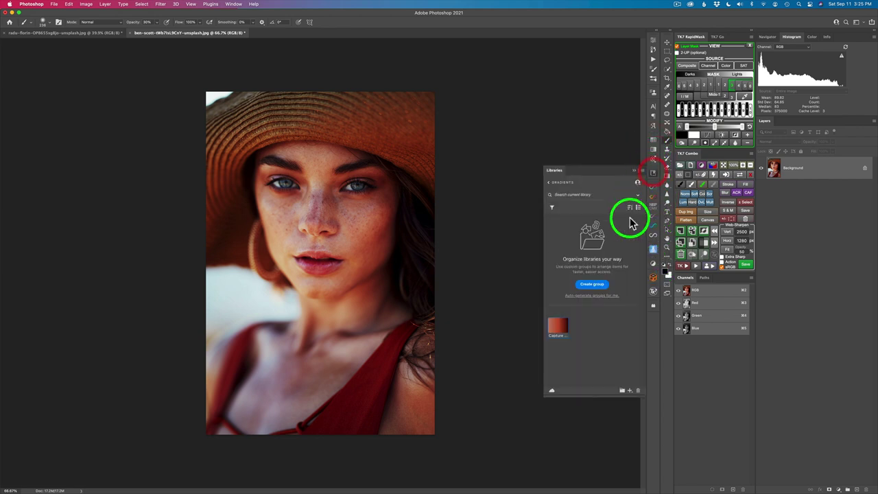
Step: Create a gradient preset named Capture Gradient 1 from the library's Capture gradient
right_click(559, 328)
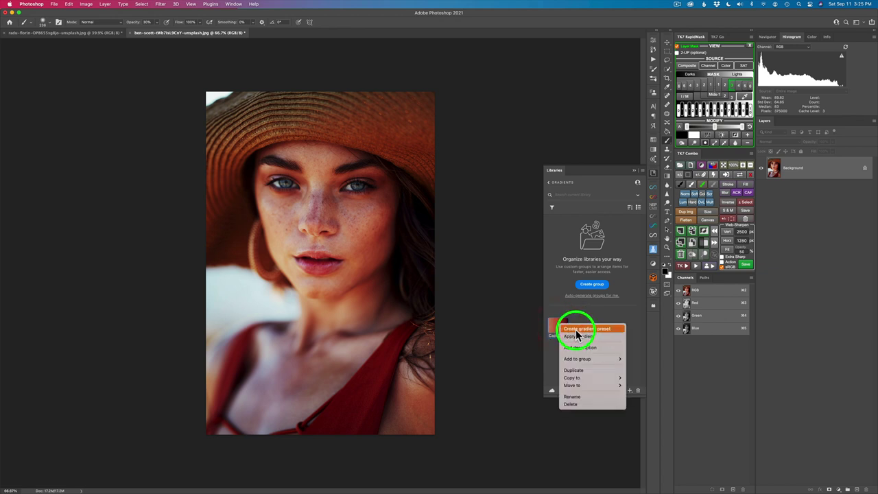
left_click(587, 330)
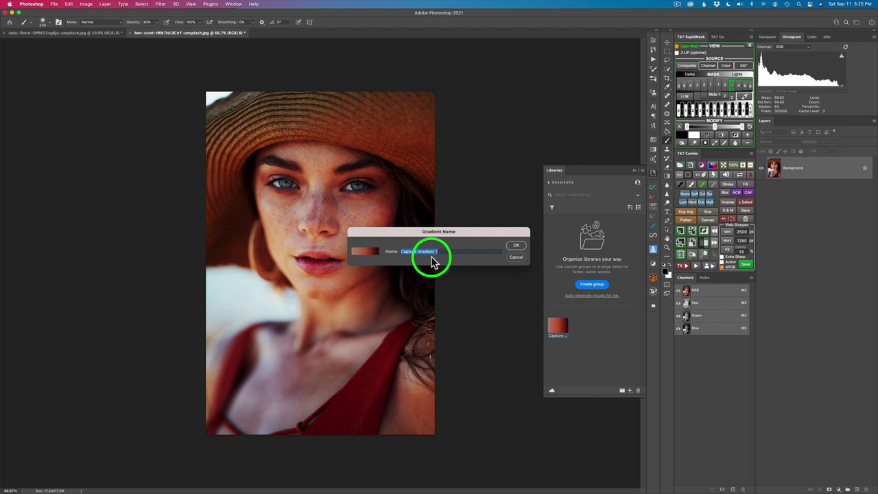
left_click(516, 245)
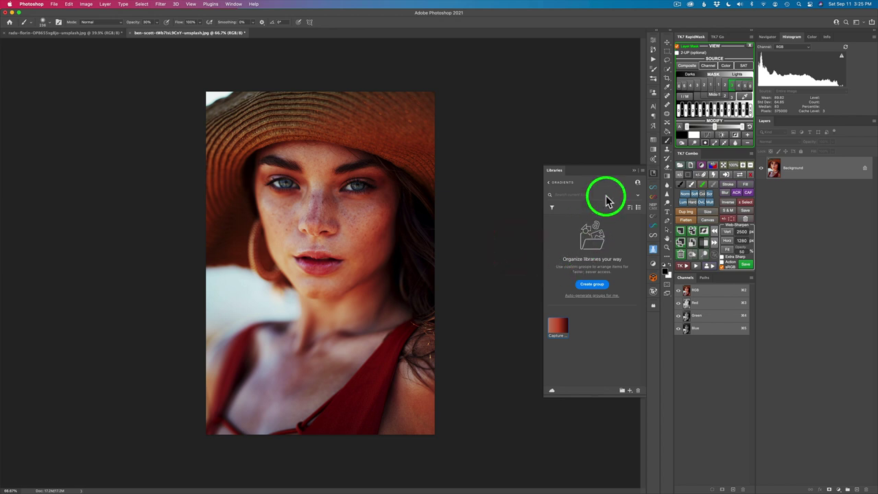
Step: Move the Capture Gradient 1 preset into the author's own gradients group and verify it
left_click(654, 150)
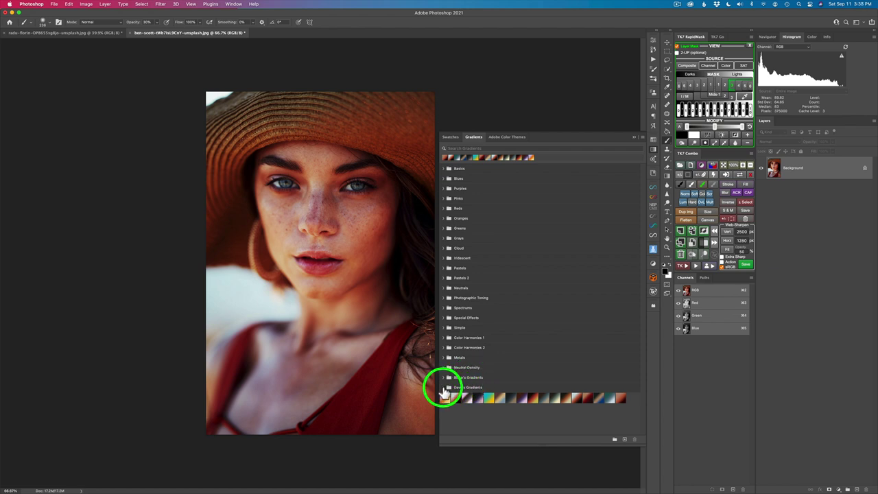
left_click(443, 387)
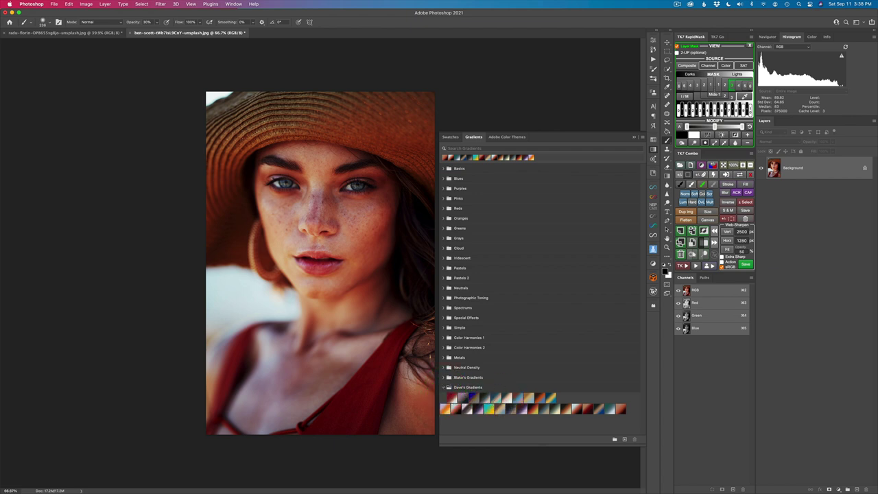
left_click(443, 387)
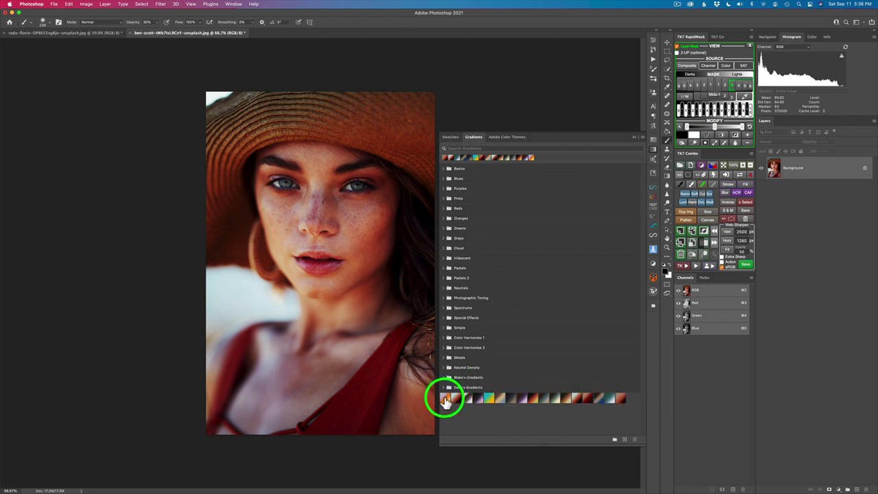
left_click_drag(445, 399, 450, 390)
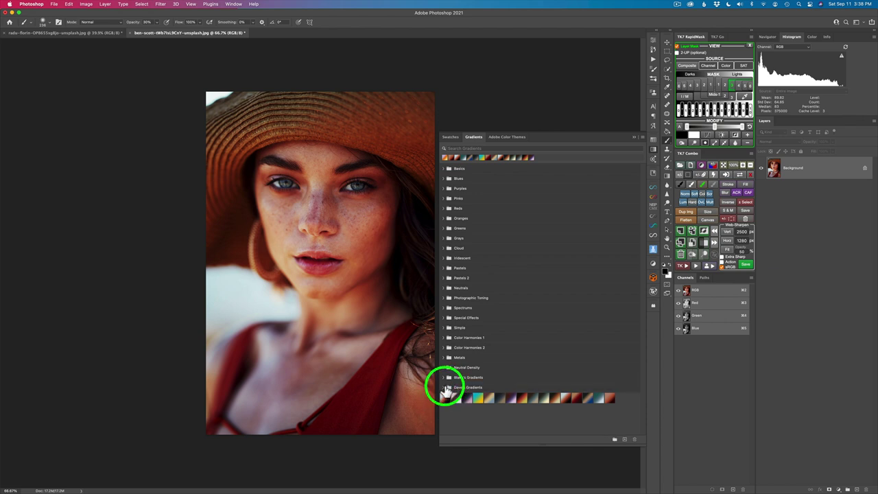
left_click(444, 389)
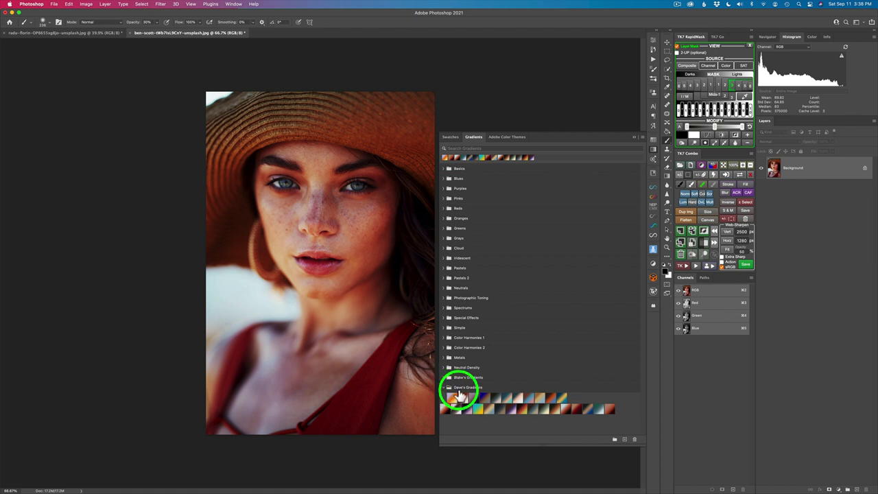
left_click(451, 401)
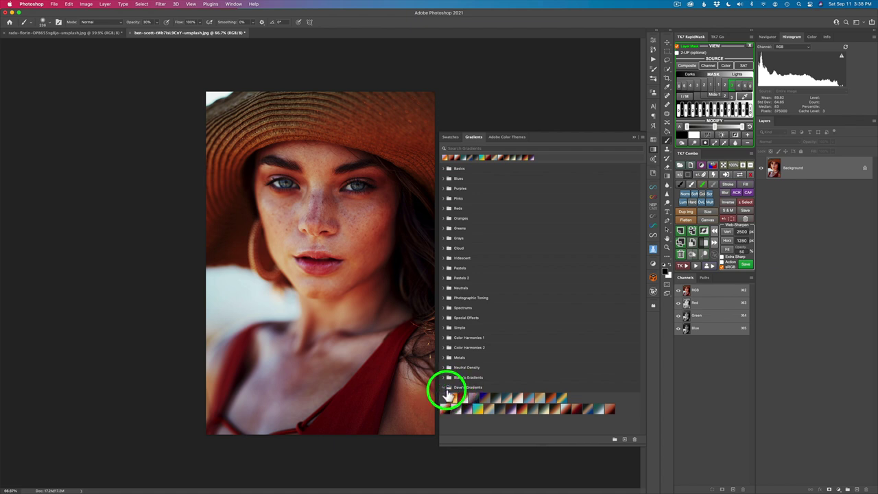
left_click(444, 387)
left_click_drag(446, 404, 466, 387)
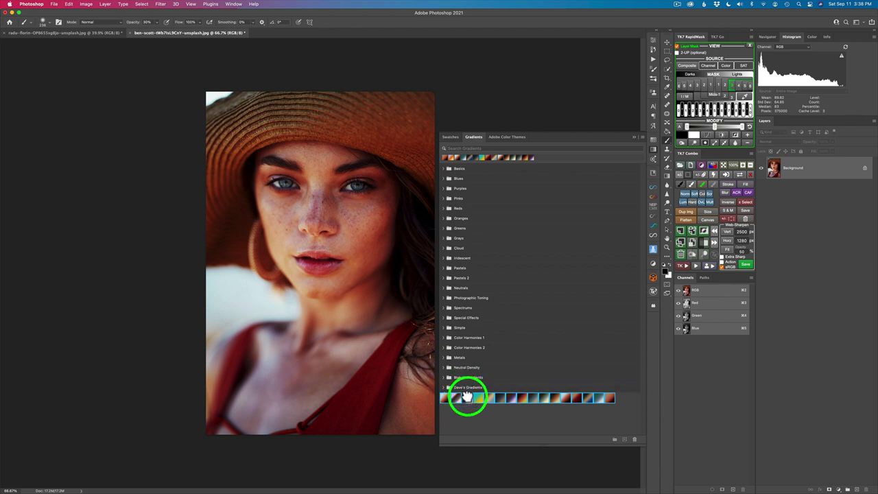
left_click_drag(467, 397, 493, 419)
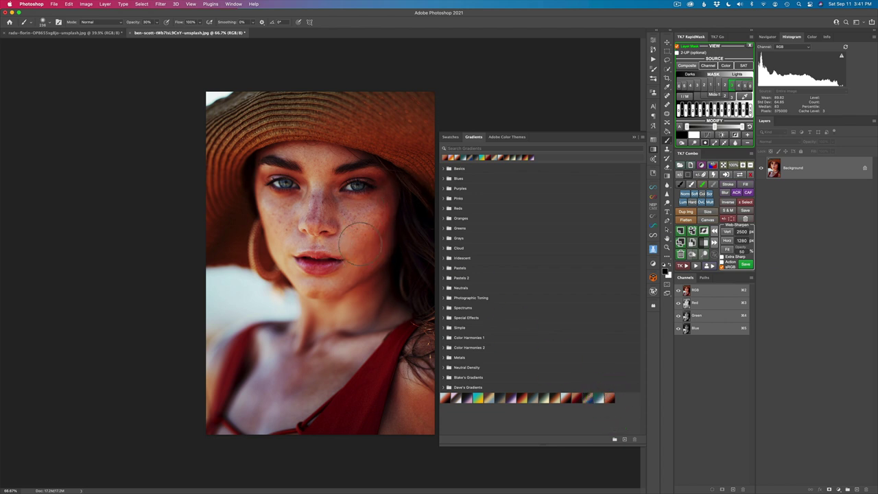
Step: Switch to the second portrait, hide the Gradients panel, and show the new adjustment layer list
left_click(104, 34)
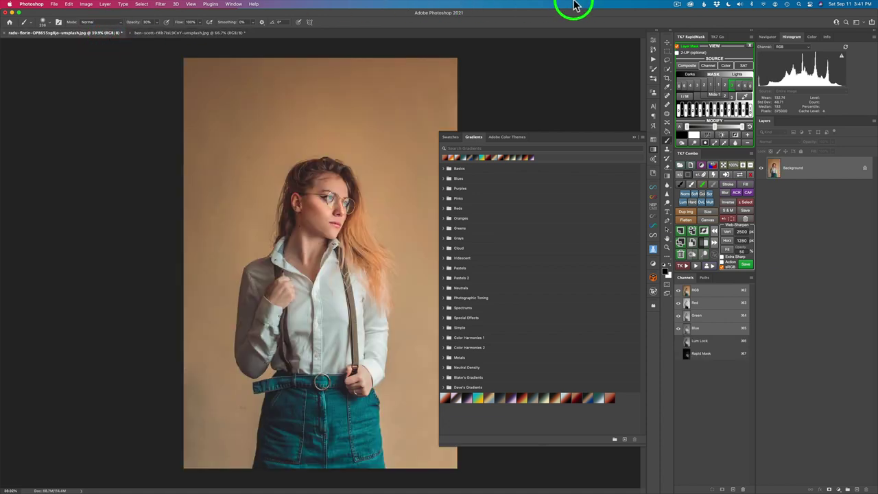
left_click(654, 150)
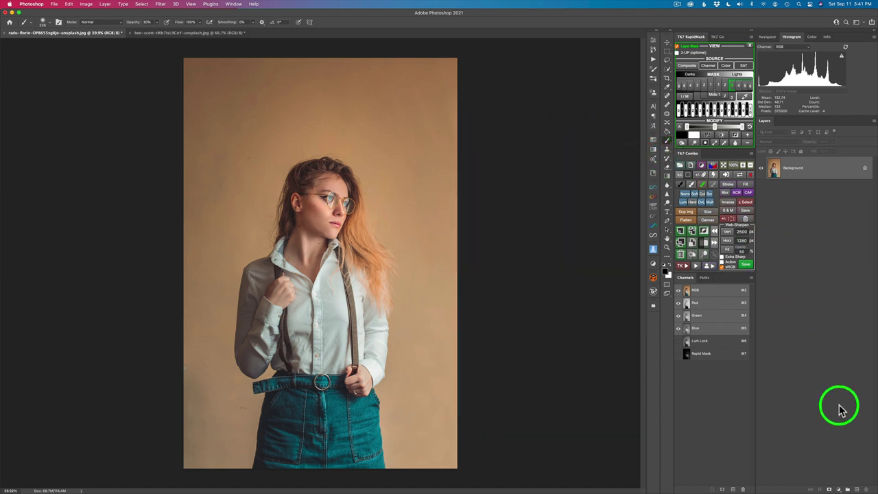
left_click(840, 488)
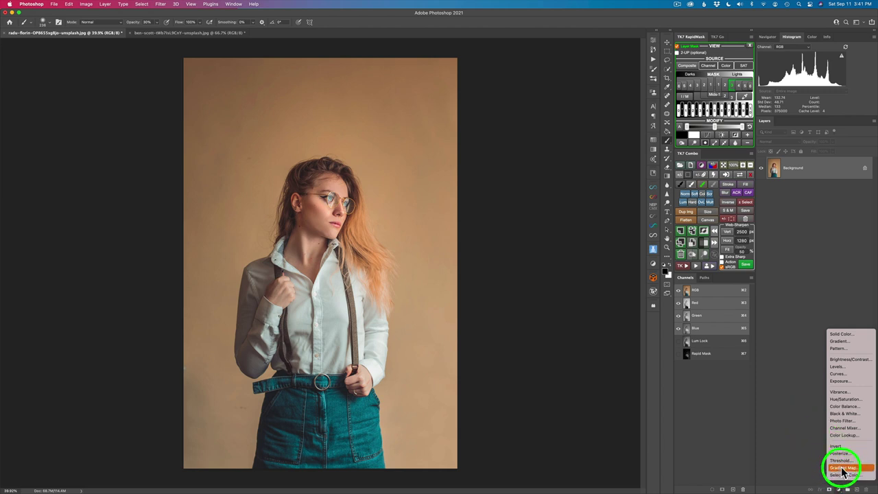
left_click(843, 470)
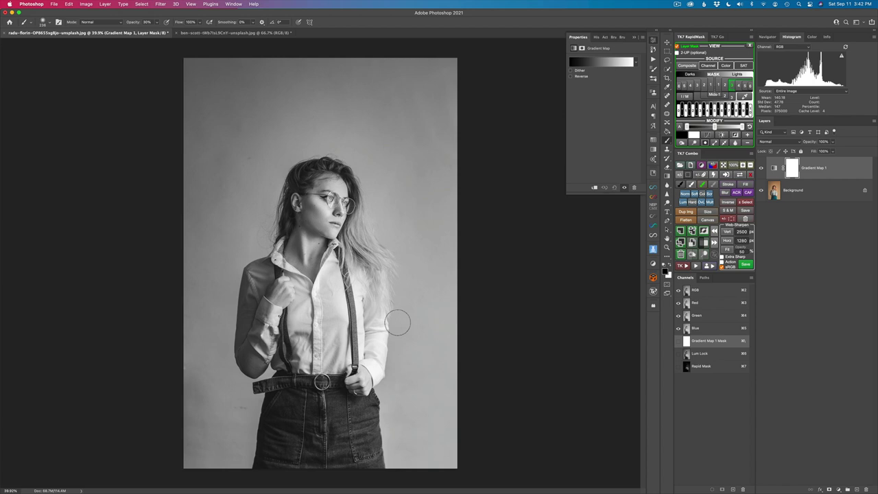
Step: Apply the Capture Gradient 1 preset to the Gradient Map for tan, rust-orange and maroon tones
left_click(606, 65)
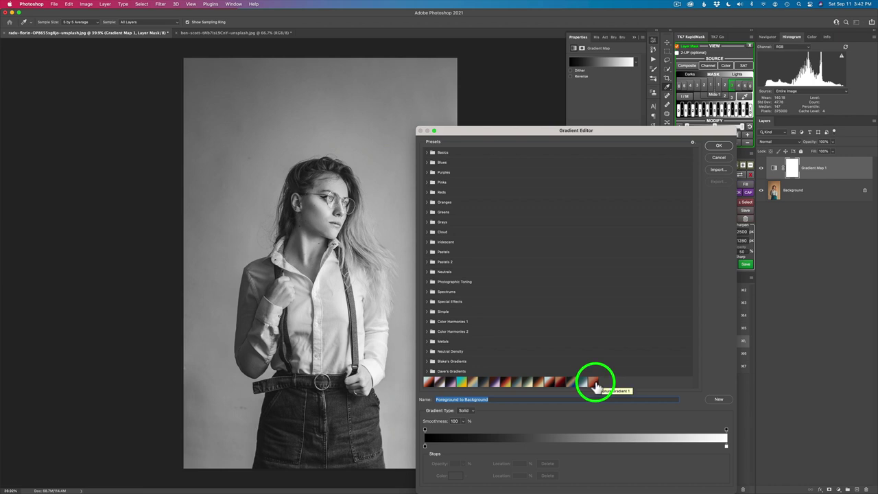
left_click(593, 383)
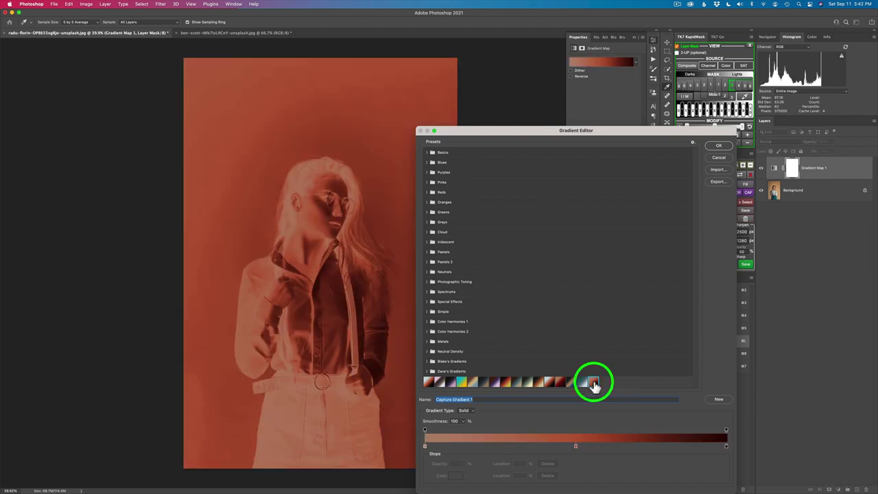
left_click(726, 150)
left_click(705, 165)
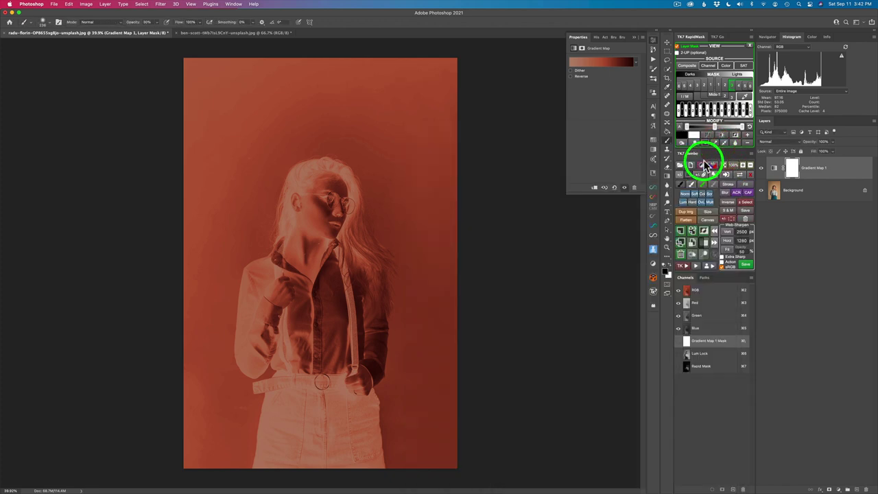
Step: Turn on Reverse for the Gradient Map so tones are no longer inverted
left_click(571, 76)
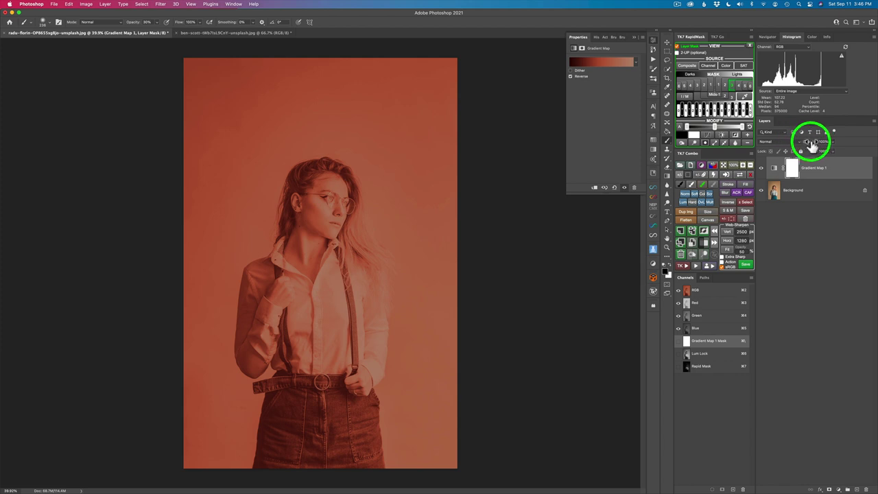
Step: Compare the gradient map at 25% opacity and hidden versus shown, then return it to 100%
left_click_drag(812, 142, 788, 143)
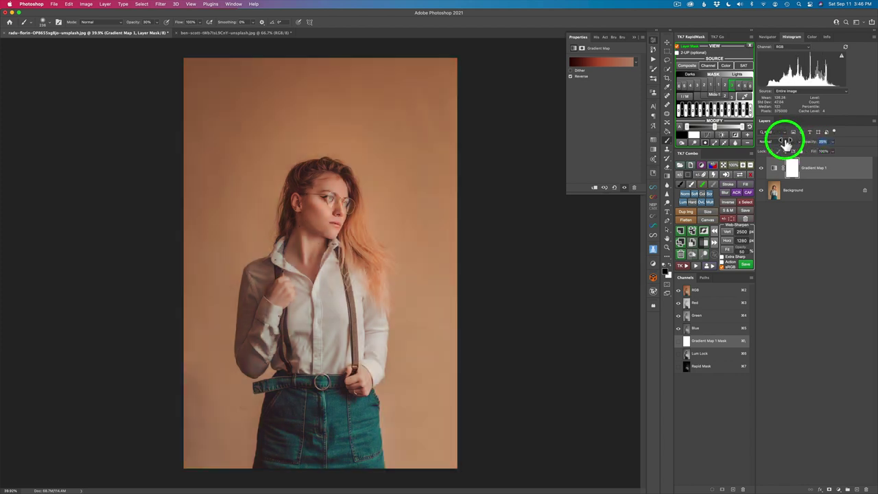
left_click(762, 168)
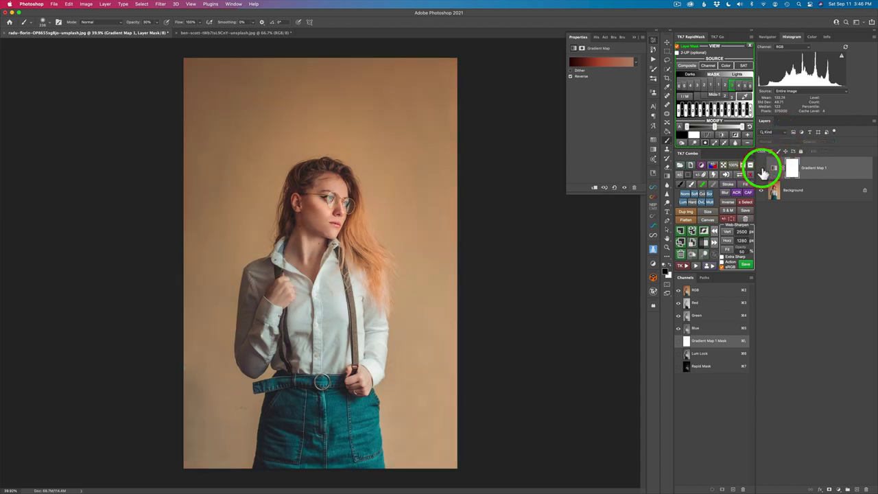
left_click(763, 170)
left_click(763, 170)
left_click(763, 171)
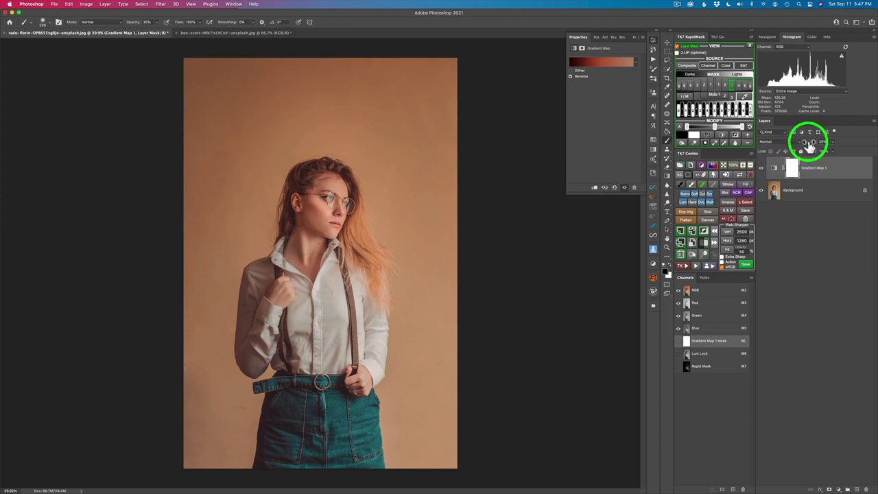
left_click_drag(807, 140, 853, 142)
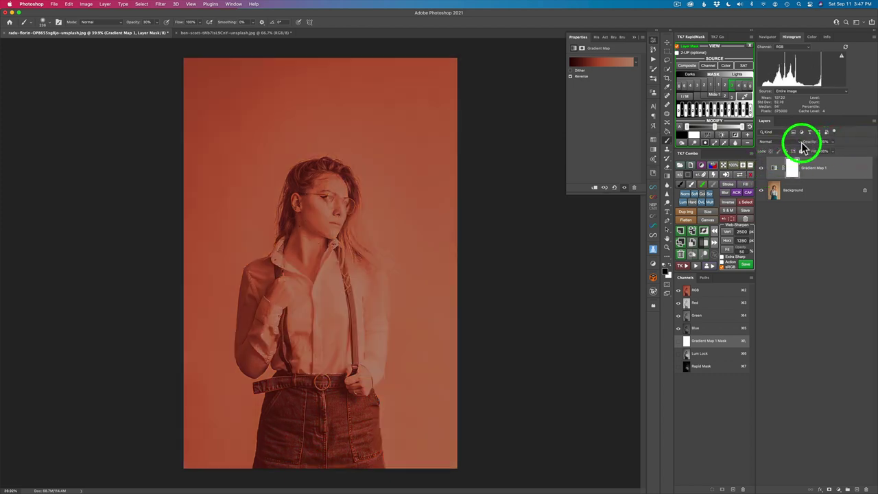
left_click(797, 141)
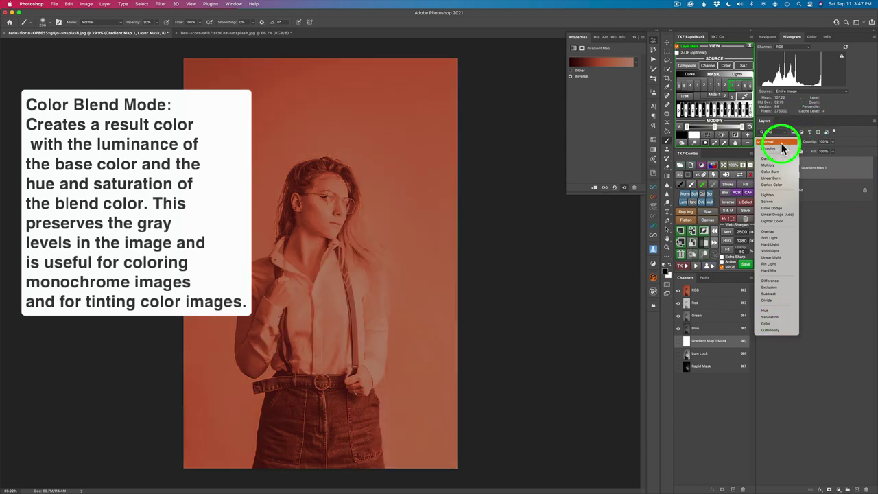
Step: Try Color blend mode on the gradient map, then switch it to Soft Light at 100% opacity
left_click(778, 328)
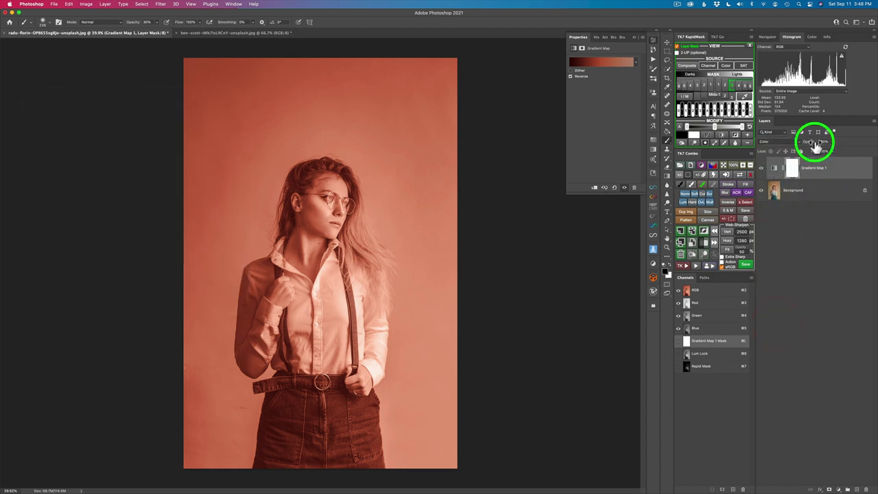
left_click_drag(814, 142, 789, 140)
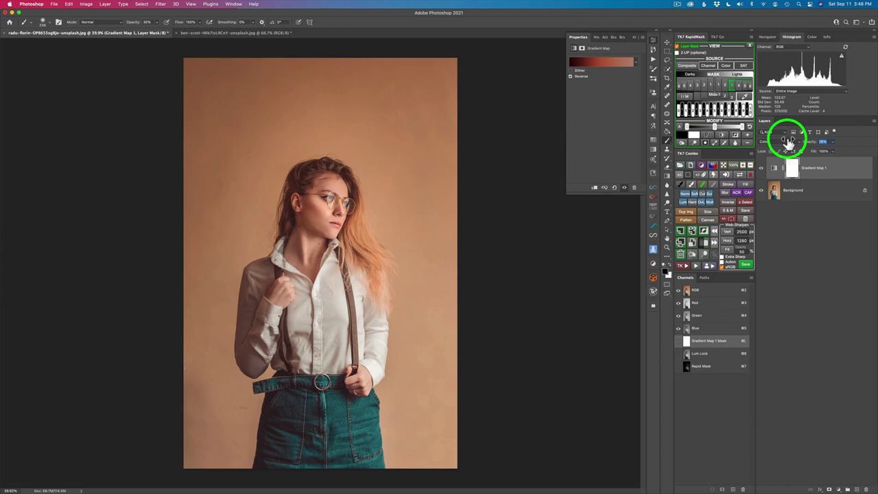
left_click_drag(789, 140, 874, 144)
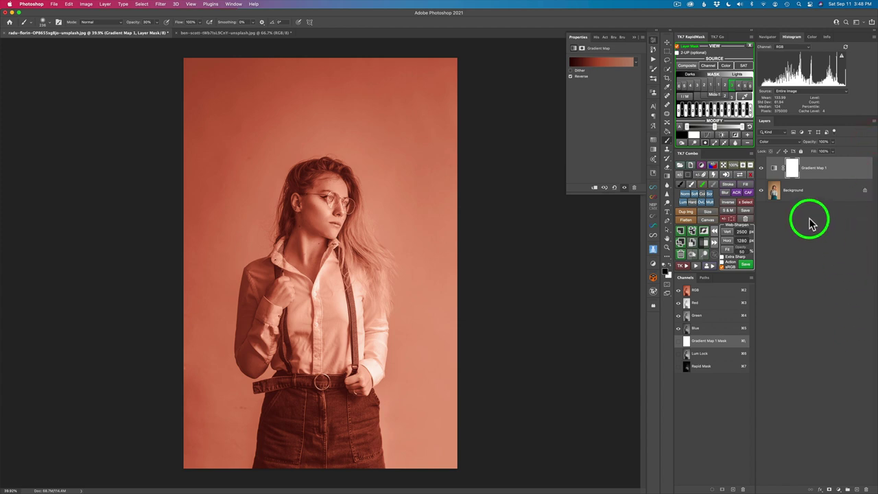
left_click(799, 142)
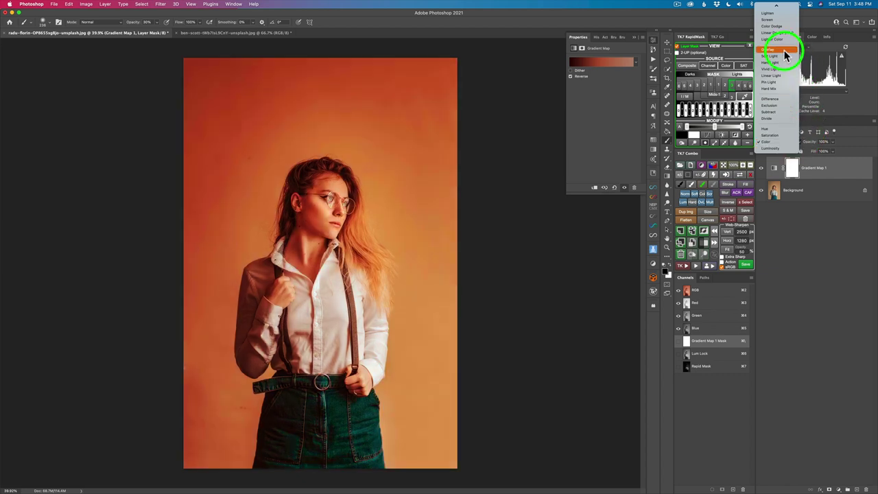
left_click(786, 57)
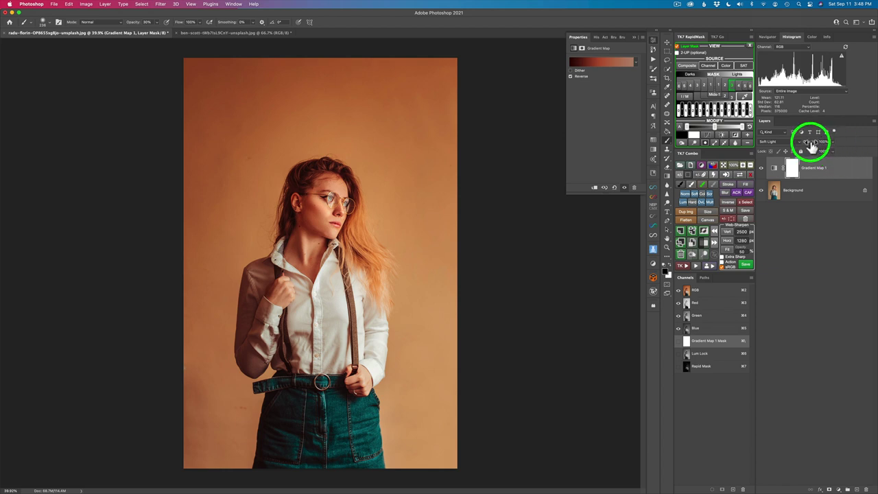
Step: Lower the Gradient Map 1 opacity to 70% and toggle its visibility for a before/after check
left_click_drag(812, 142, 810, 141)
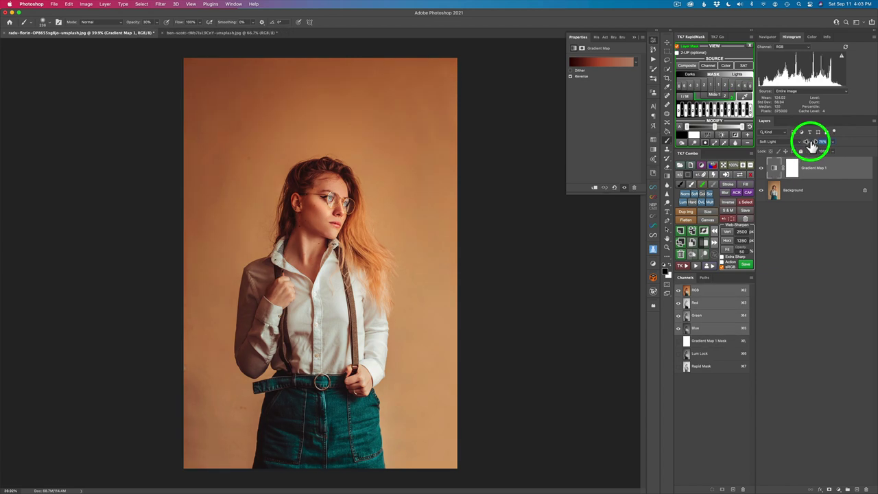
left_click_drag(812, 144, 807, 139)
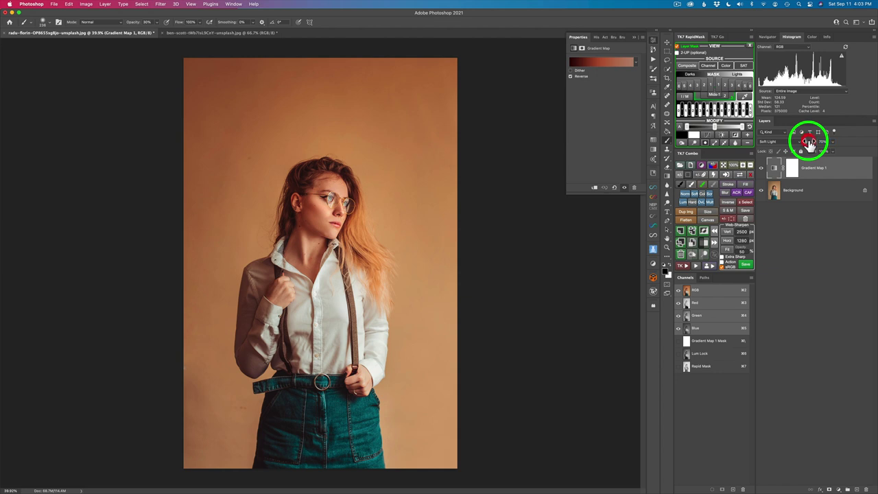
left_click(762, 168)
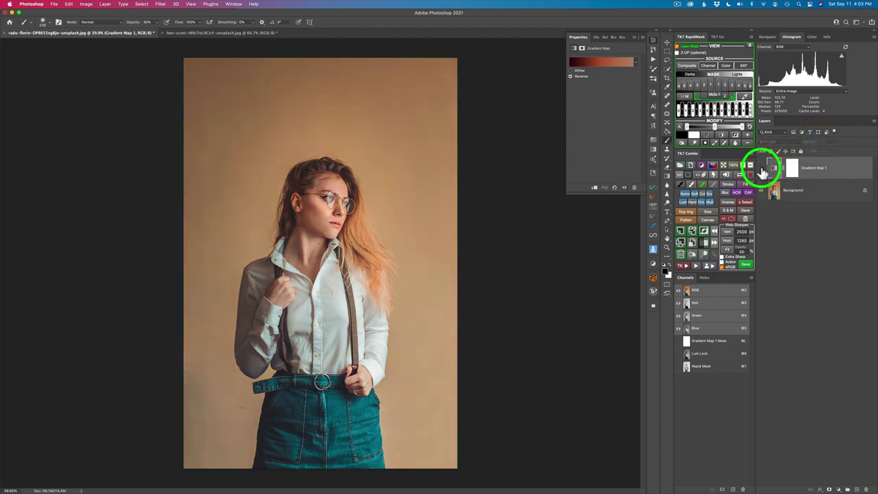
left_click(762, 169)
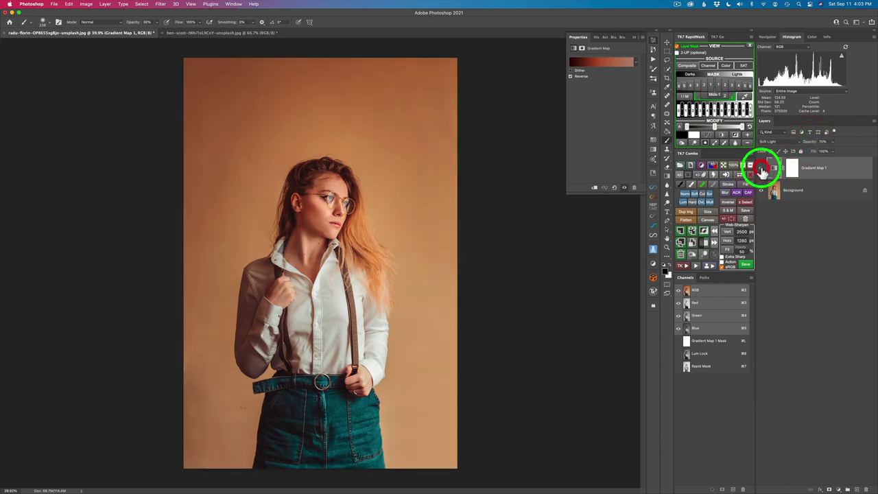
left_click(232, 34)
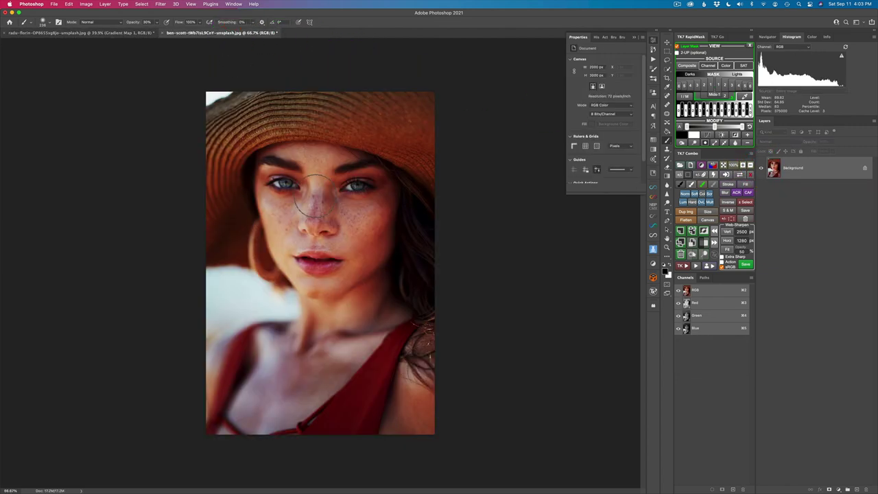
left_click(118, 33)
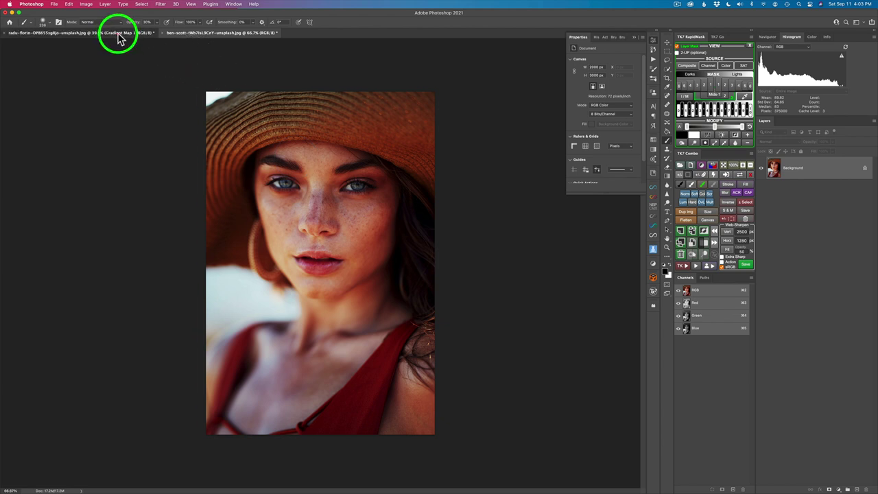
left_click(350, 194)
mouse_move(350, 194)
left_mouse_down()
mouse_move(402, 227)
mouse_move(320, 217)
mouse_move(325, 205)
mouse_move(328, 214)
left_mouse_up()
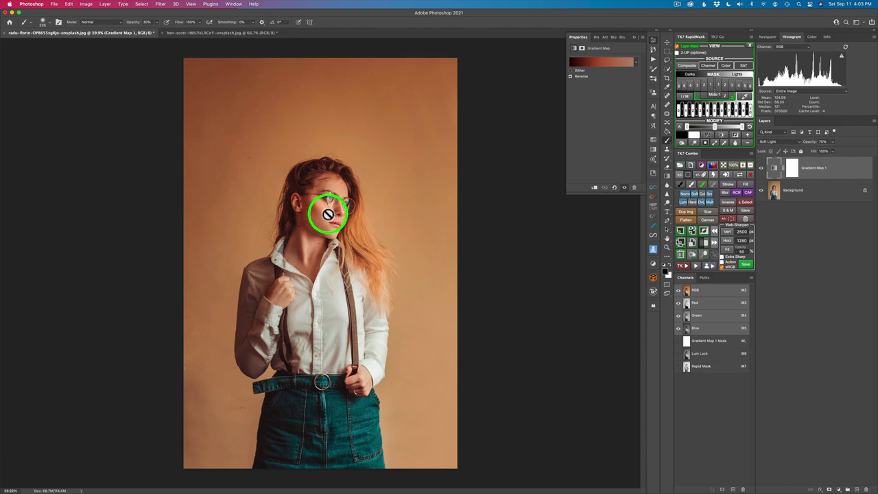
left_click(764, 170)
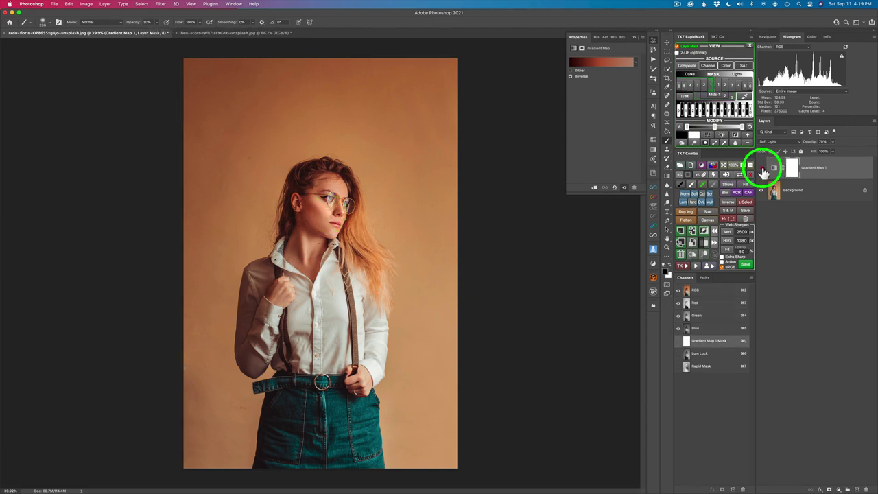
left_click(762, 169)
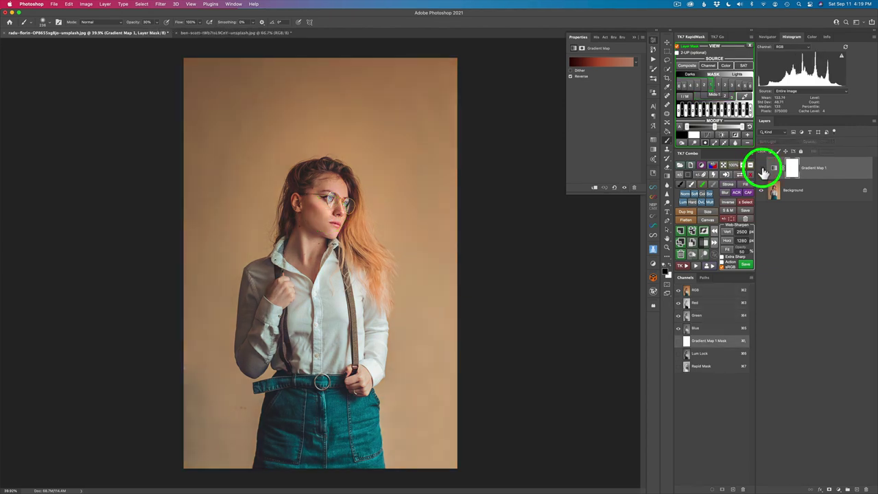
left_click(762, 169)
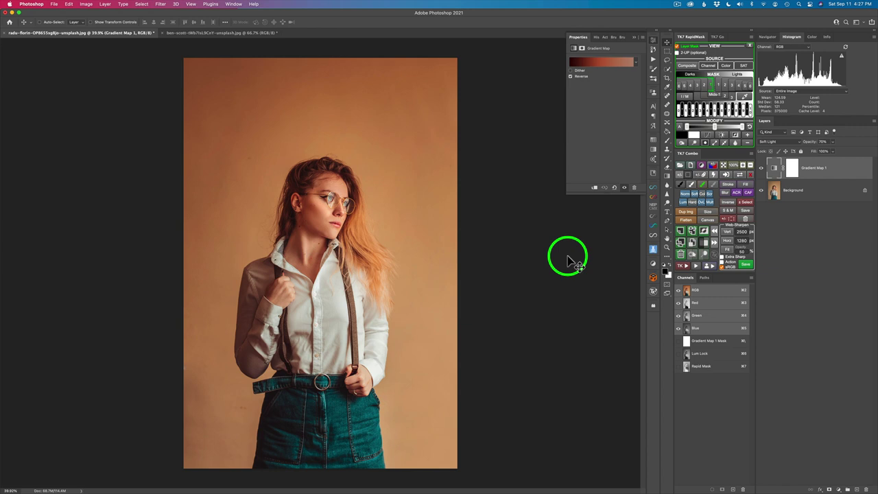
Step: Show the Gradients library with the saved Capture gradient and open its add-content choices
left_click(653, 173)
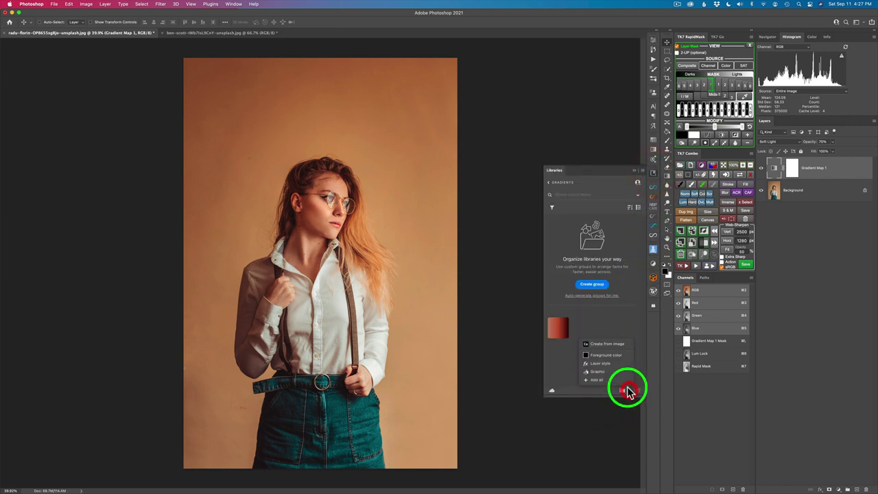
left_click(630, 390)
left_click(505, 374)
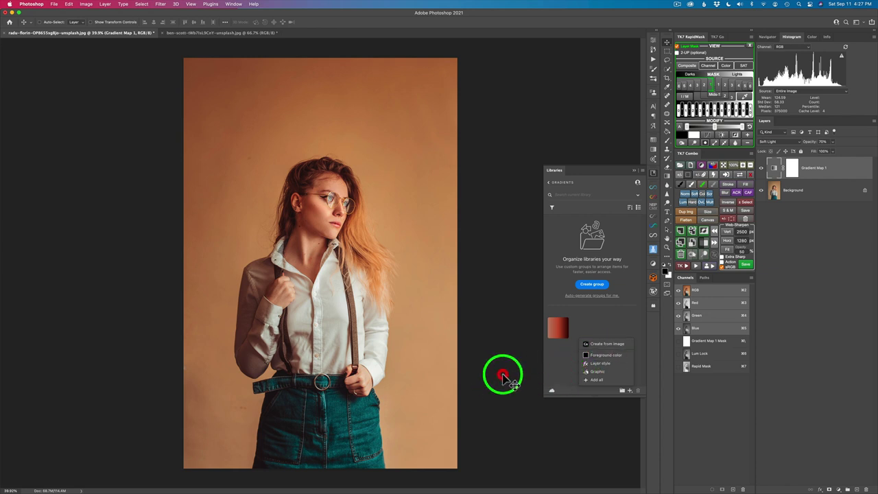